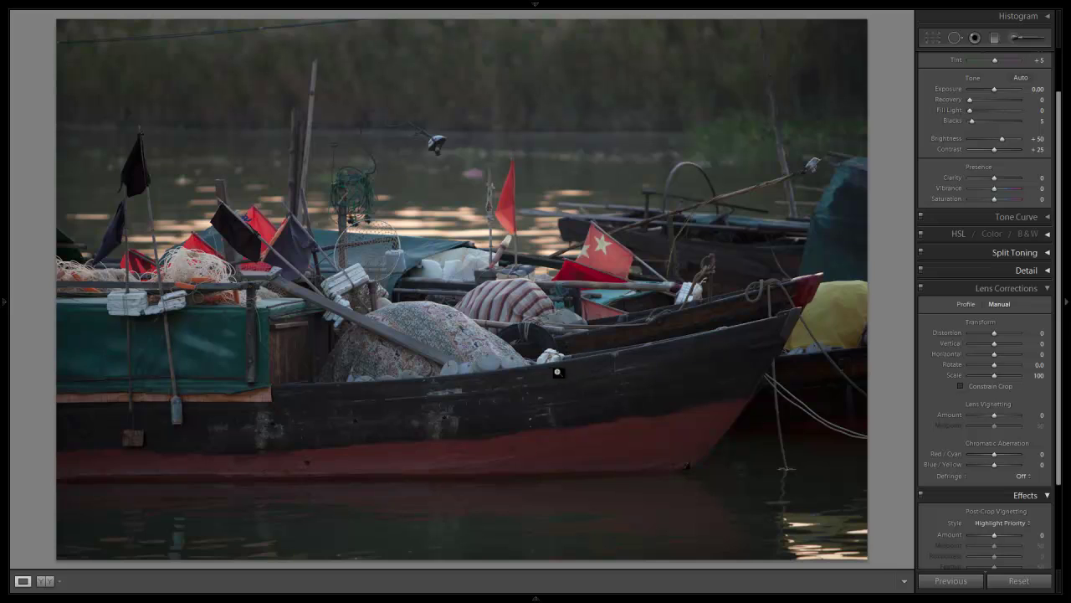
Step: Scroll the right-hand panels up to bring the Basic panel into view
{"action": "scroll", "coordinate": [1030, 268], "scroll_direction": "up", "scroll_amount": 2}
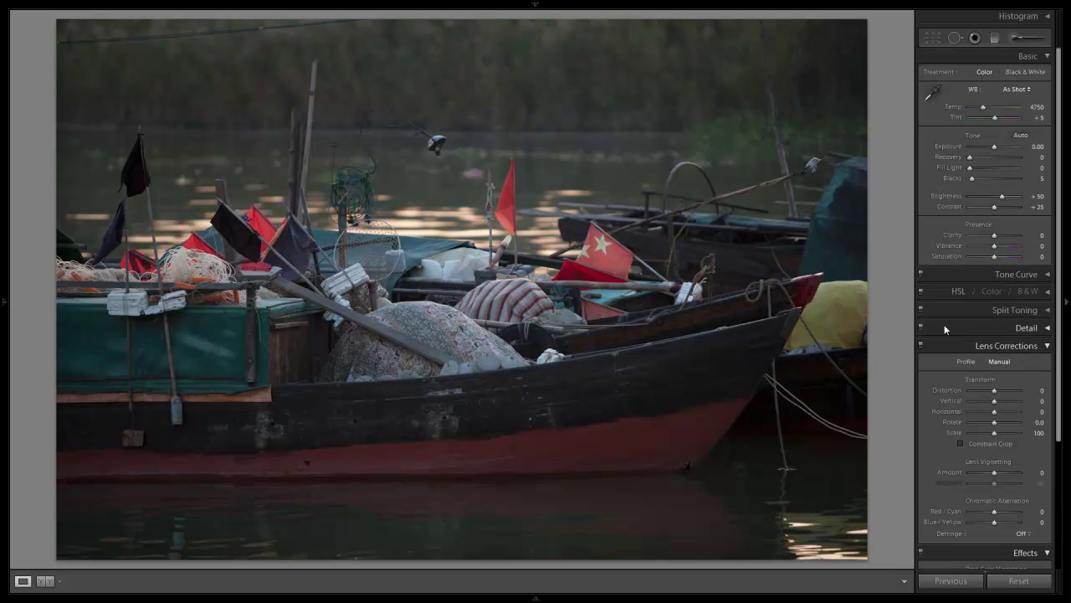
Step: Cycle the Loupe info overlay through file details and exposure info until it is off
{"action": "key", "text": "i"}
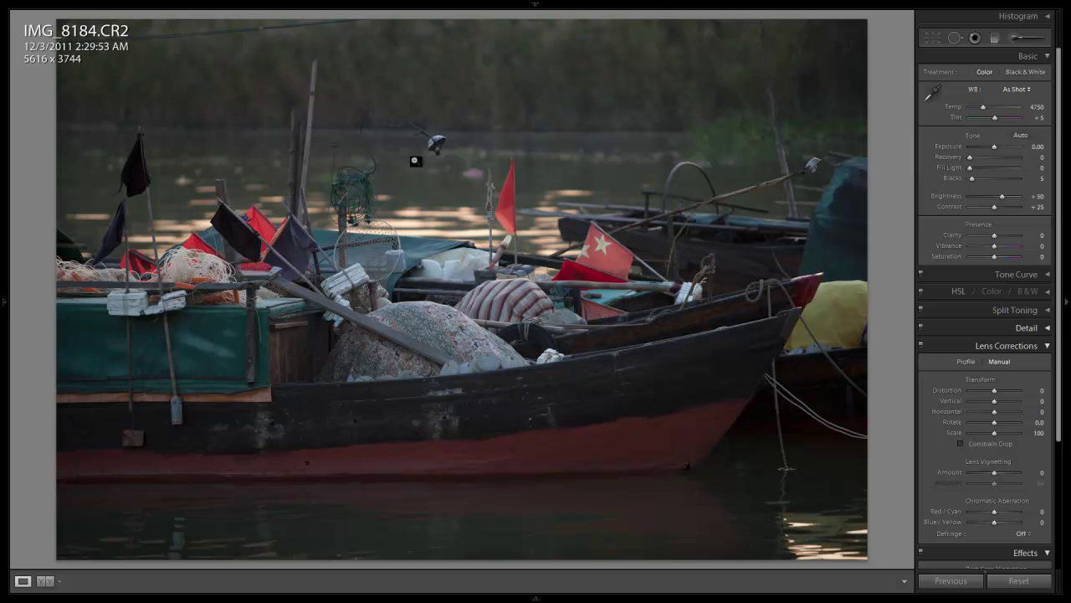
{"action": "key", "text": "i"}
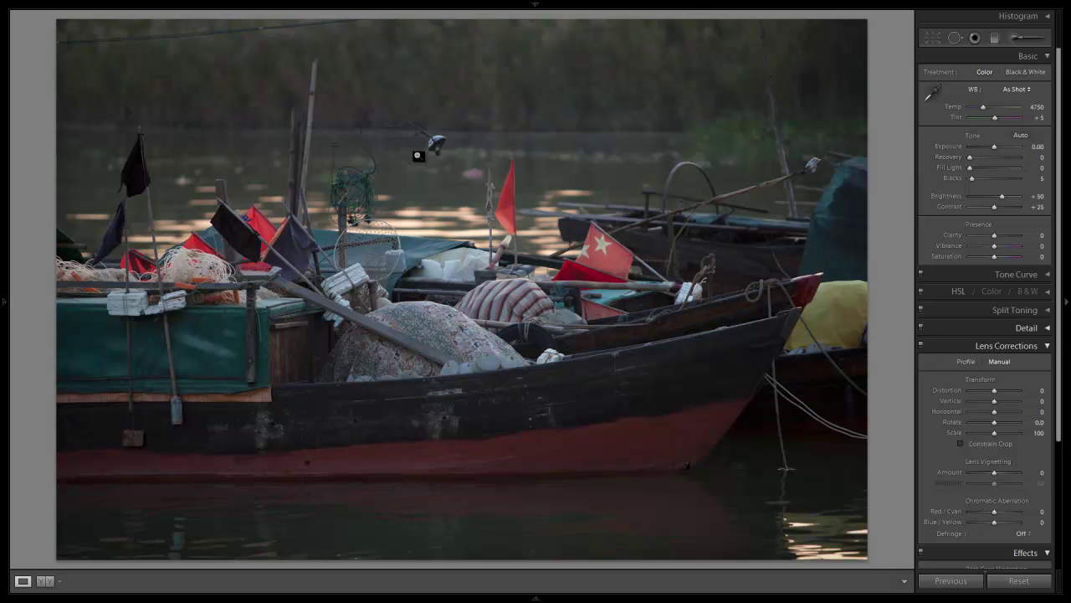
Step: Set white balance Temp to 5000, Blacks to 12 and Brightness to +85
{"action": "left_click_drag", "start_coordinate": [983, 107], "coordinate": [991, 111]}
{"action": "key", "text": "Up"}
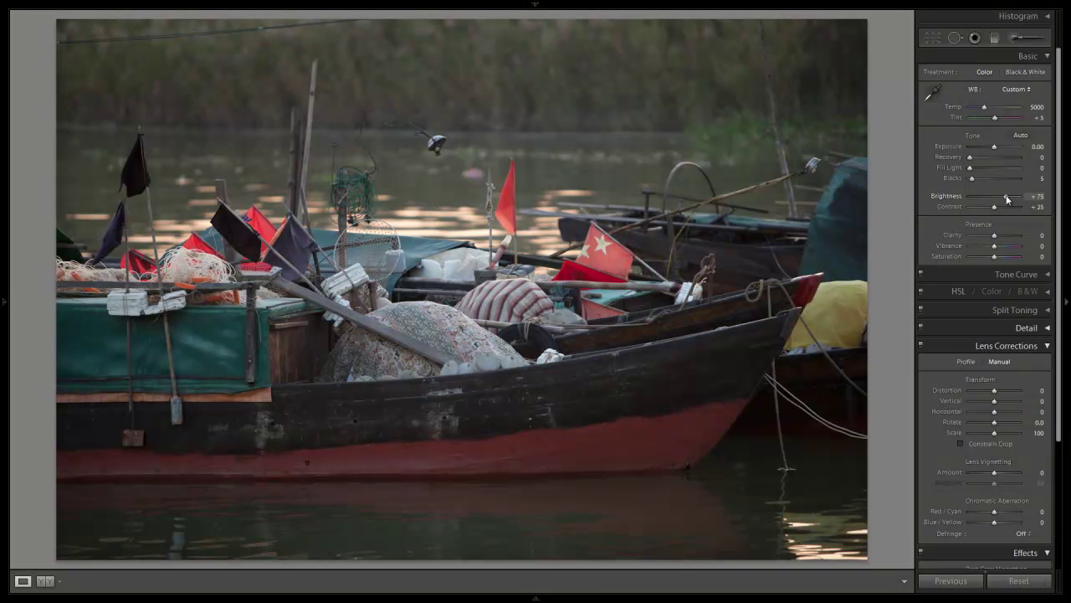
{"action": "key", "text": "Up"}
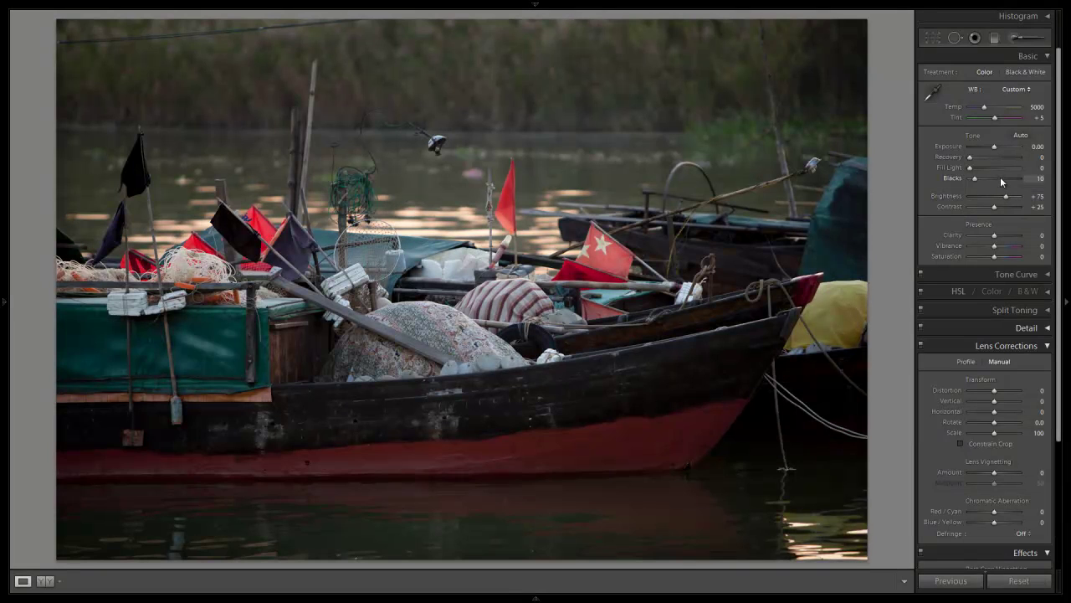
{"action": "key", "text": "Up"}
Step: Reset Fill Light to zero and set Contrast to +60
{"action": "key", "text": "shift"}
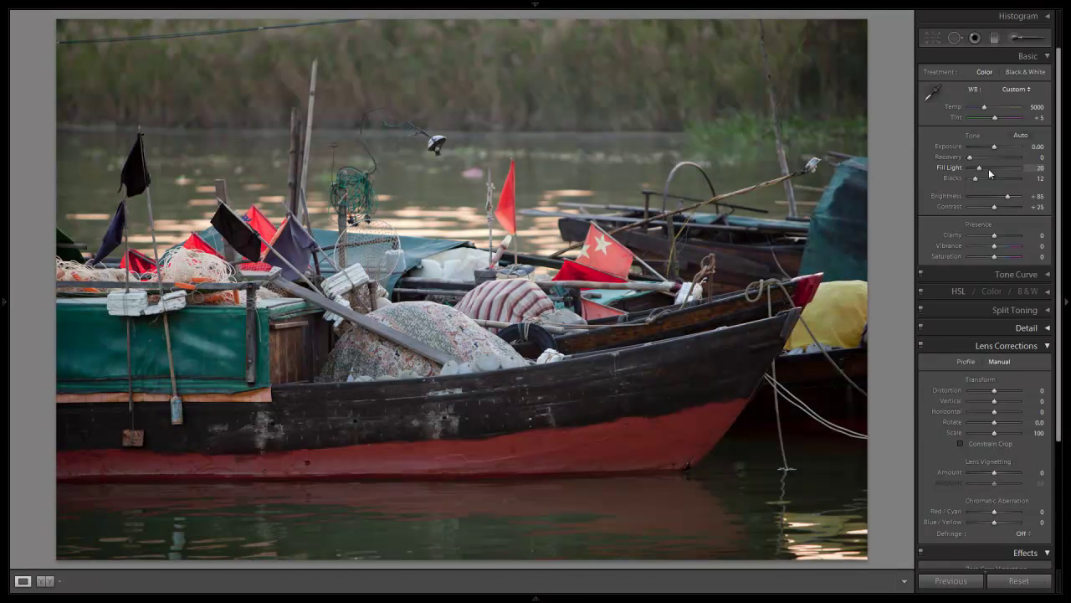
{"action": "double_click", "coordinate": [955, 172]}
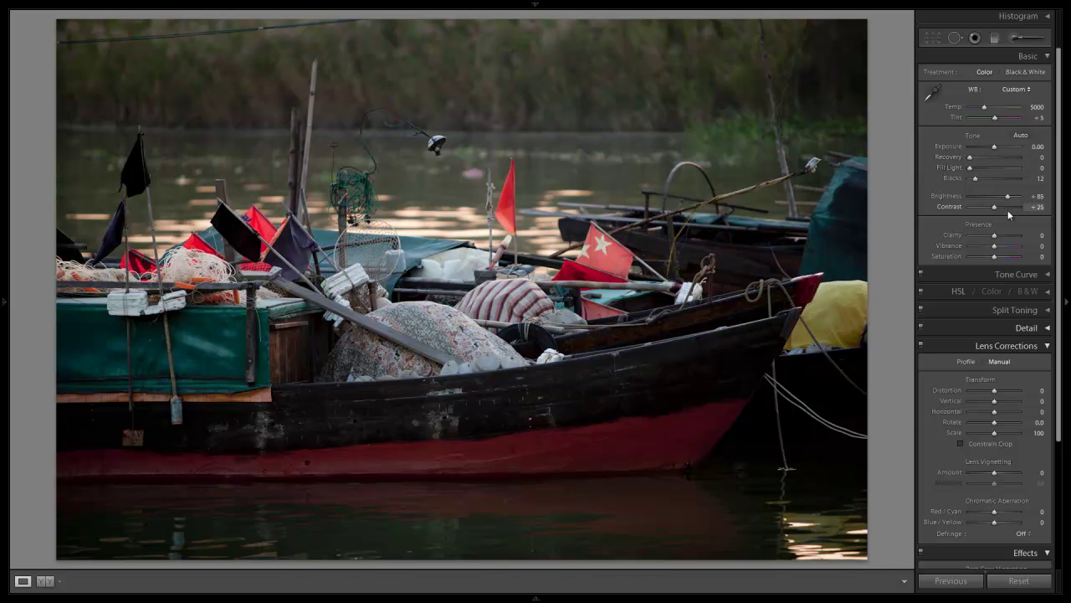
{"action": "key", "text": "shift+Up"}
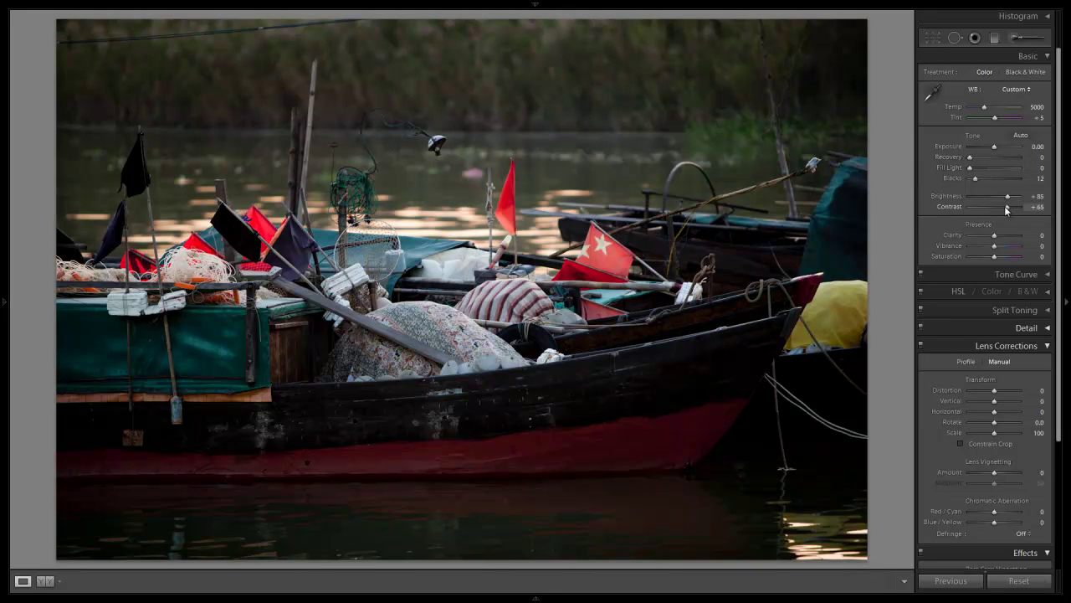
{"action": "key", "text": "Down"}
Step: Set Clarity to +63, Vibrance to +50 and Saturation to +20
{"action": "left_click_drag", "start_coordinate": [998, 236], "coordinate": [1038, 237]}
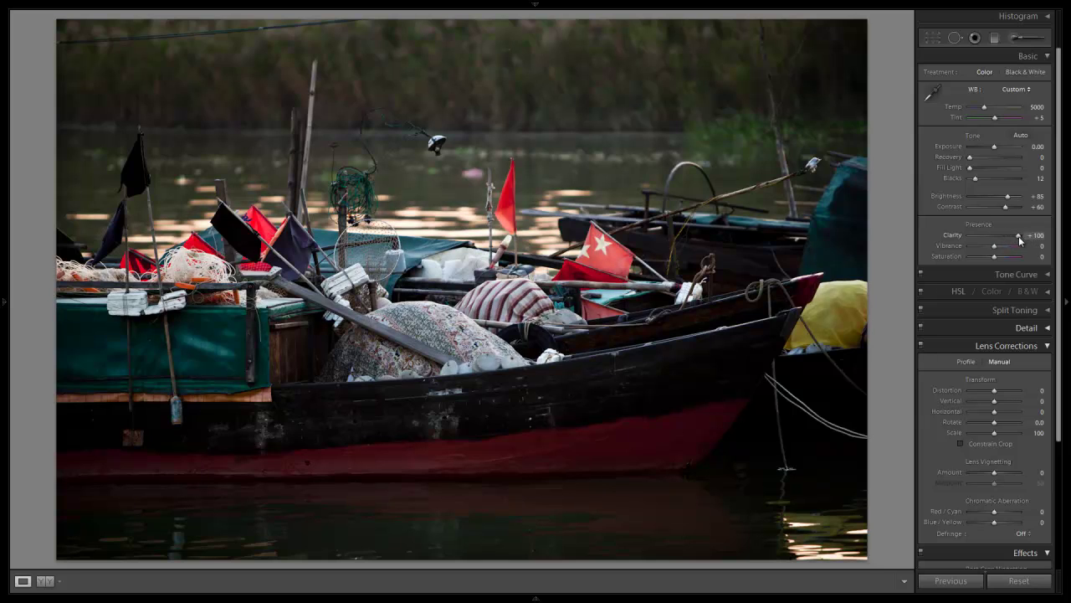
{"action": "left_click_drag", "start_coordinate": [1017, 236], "coordinate": [1011, 246]}
{"action": "key", "text": "shift"}
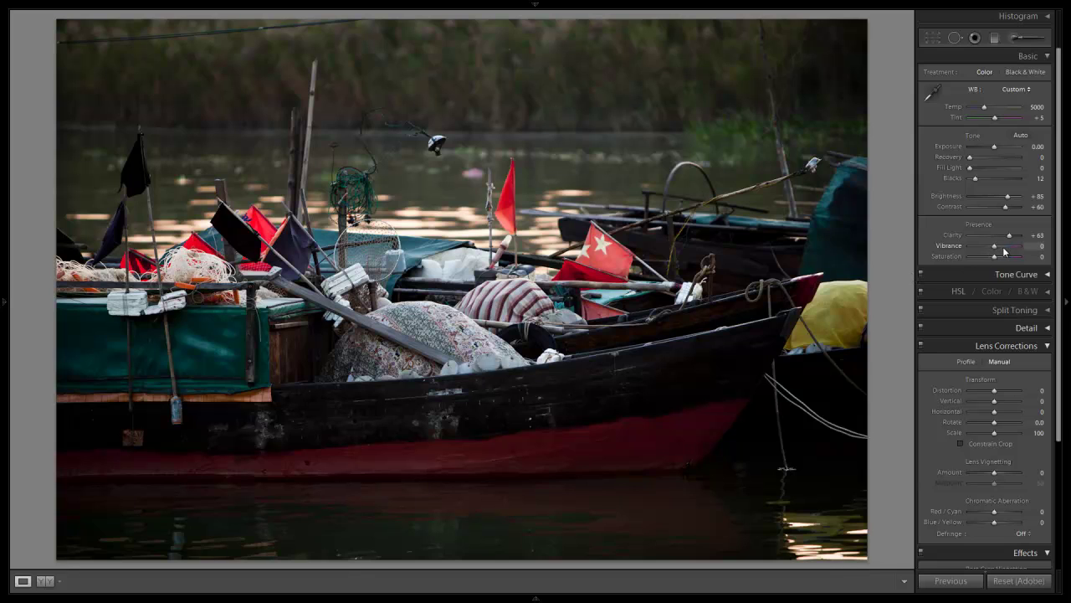
{"action": "left_click", "coordinate": [1004, 249]}
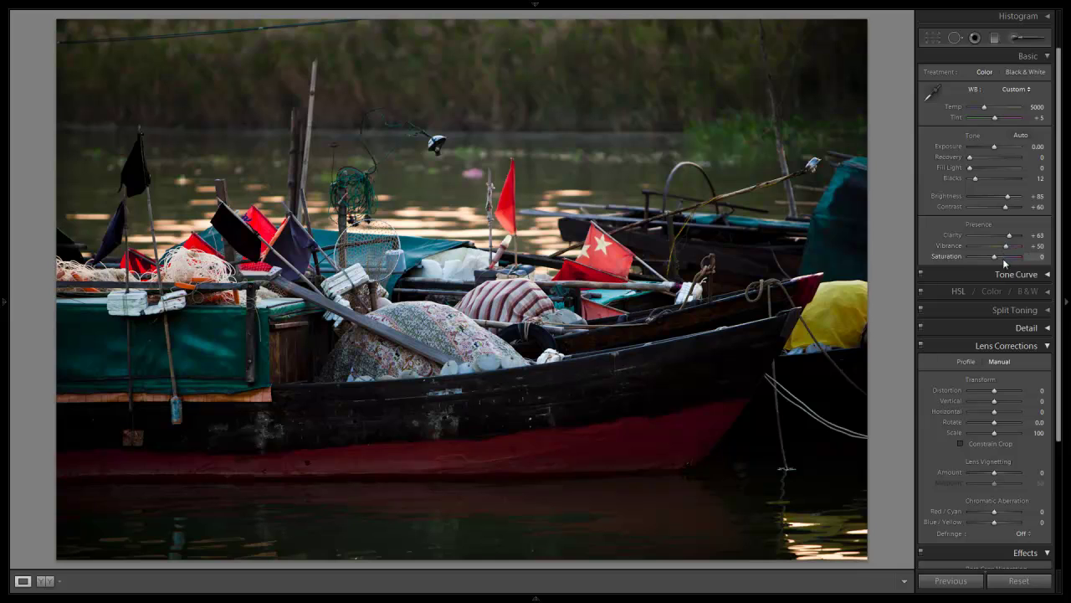
{"action": "scroll", "coordinate": [1003, 258], "scroll_direction": "up", "scroll_amount": 2}
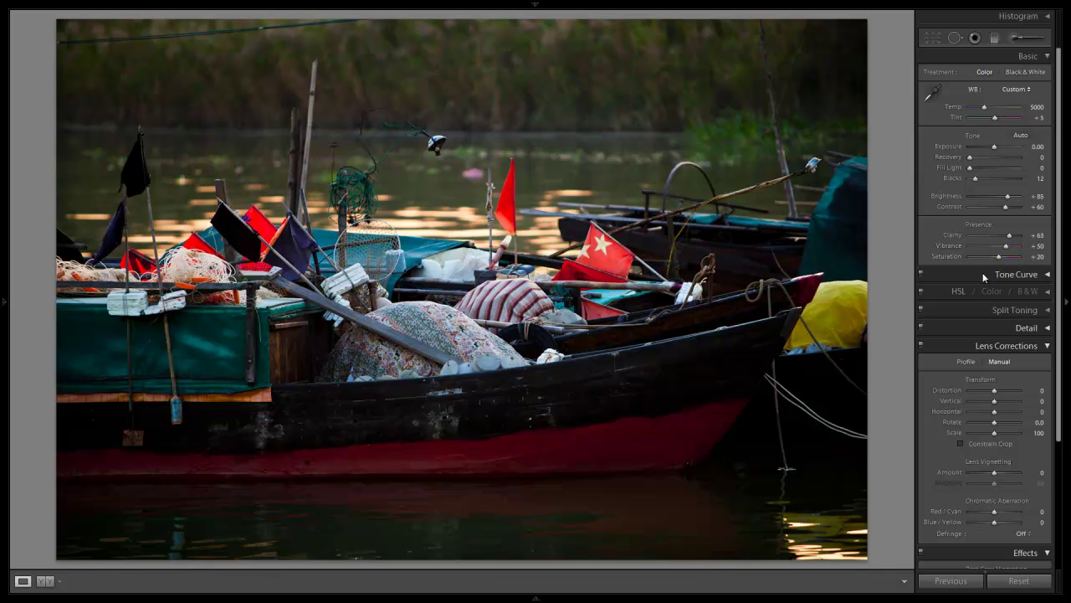
Step: In HSL Saturation, drag the targeted adjustment tool on the reeds to mute greens and yellows
{"action": "left_click", "coordinate": [1034, 57]}
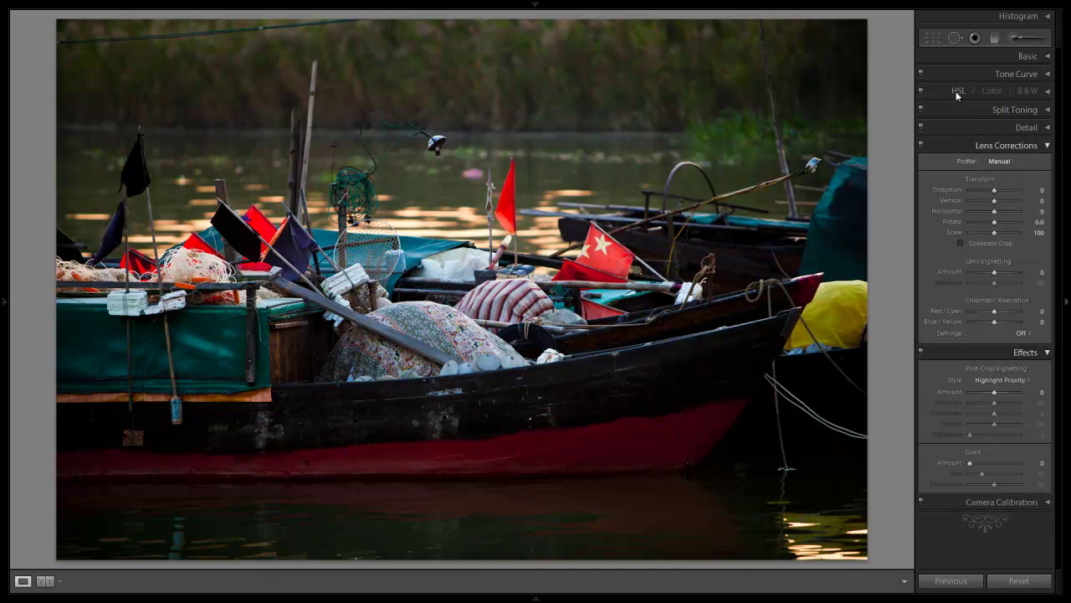
{"action": "left_click", "coordinate": [1048, 91]}
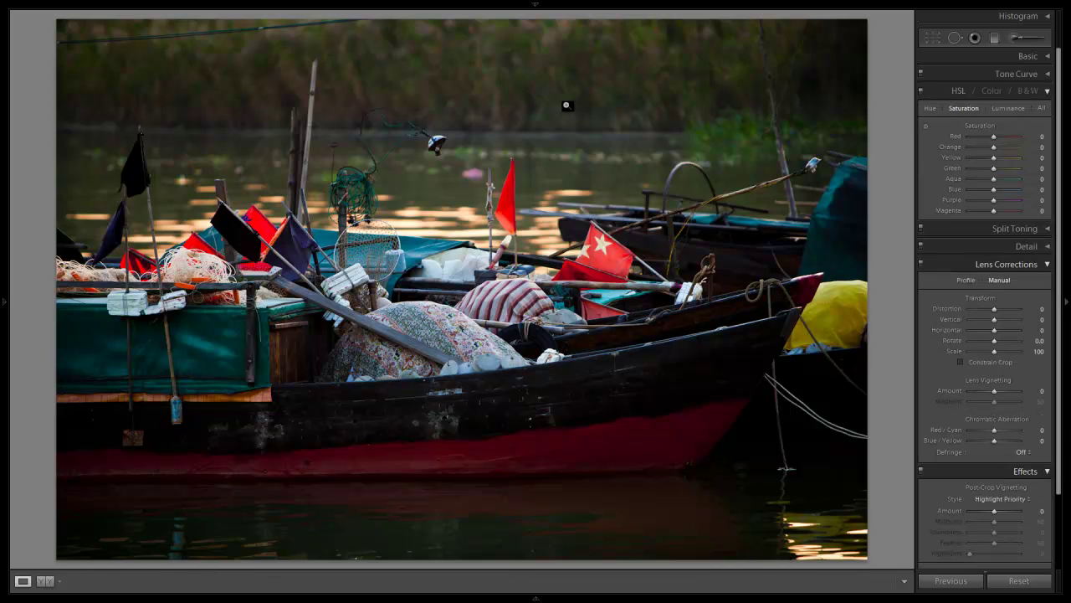
{"action": "left_click", "coordinate": [926, 127]}
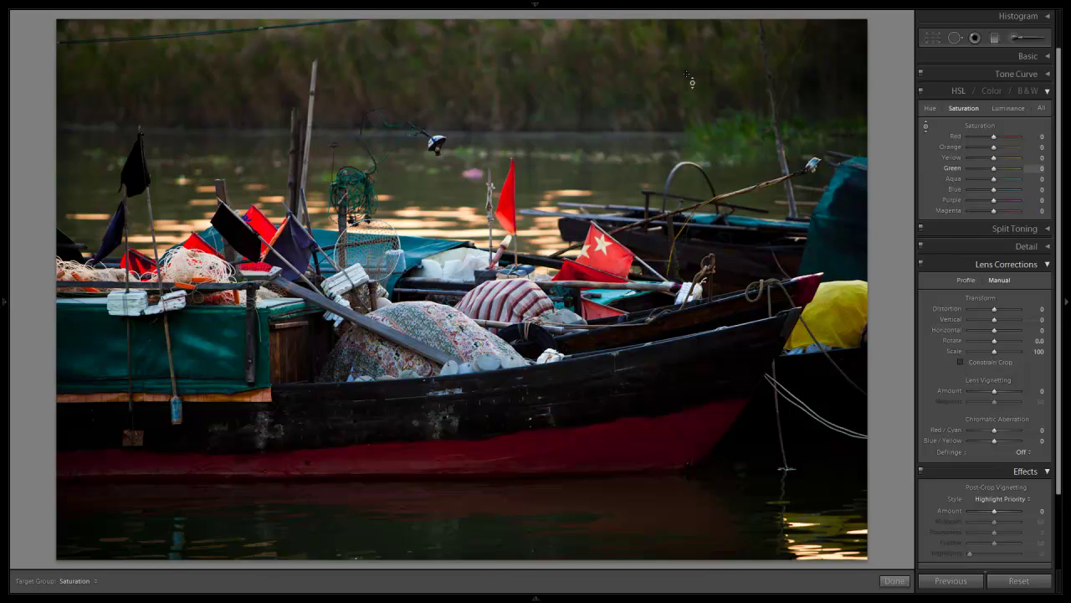
{"action": "left_click_drag", "start_coordinate": [581, 82], "coordinate": [589, 136]}
{"action": "left_click_drag", "start_coordinate": [589, 135], "coordinate": [577, 165]}
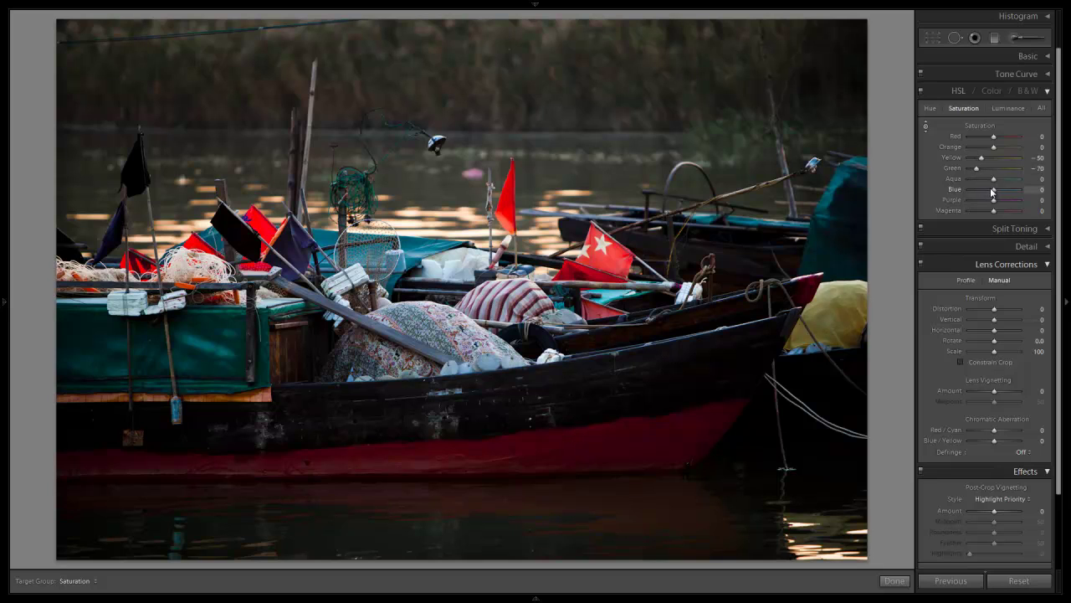
Step: Lower Blue saturation to -50, Purple to -52 and Magenta to -50
{"action": "left_click_drag", "start_coordinate": [993, 191], "coordinate": [981, 192]}
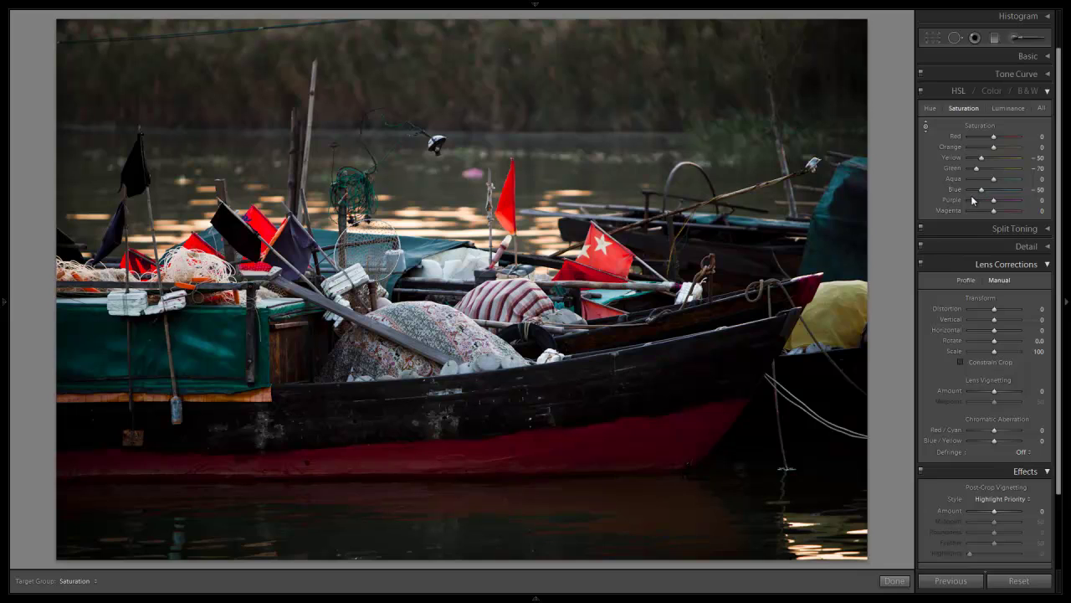
{"action": "left_click_drag", "start_coordinate": [993, 201], "coordinate": [986, 202]}
{"action": "left_click", "coordinate": [981, 212]}
Step: Set saturation to Magenta -50, Orange +11, Red +14 and Aqua -36
{"action": "left_click_drag", "start_coordinate": [982, 214], "coordinate": [983, 211]}
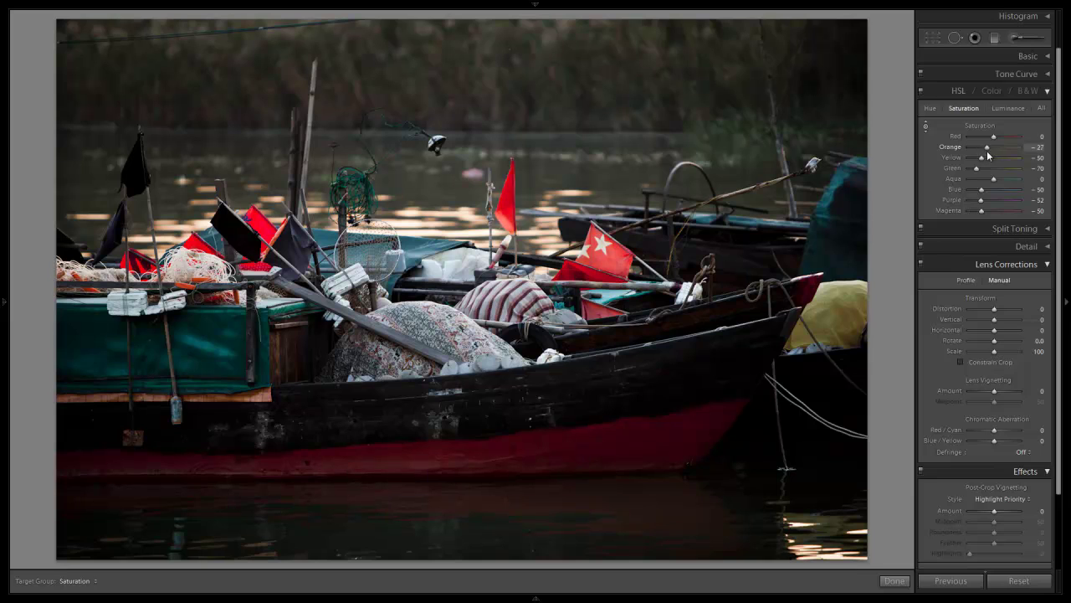
{"action": "mouse_move", "coordinate": [988, 153]}
{"action": "left_mouse_down"}
{"action": "mouse_move", "coordinate": [996, 164]}
{"action": "mouse_move", "coordinate": [997, 136]}
{"action": "left_mouse_up"}
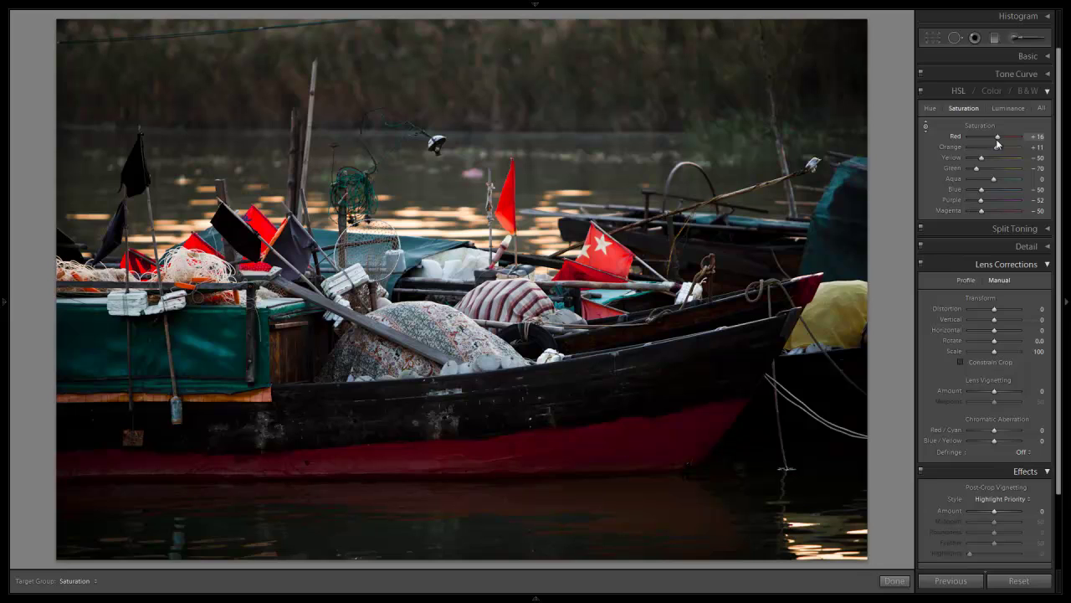
{"action": "left_click_drag", "start_coordinate": [997, 144], "coordinate": [980, 159]}
{"action": "mouse_move", "coordinate": [994, 179]}
{"action": "left_mouse_down"}
{"action": "mouse_move", "coordinate": [978, 191]}
{"action": "mouse_move", "coordinate": [984, 181]}
{"action": "left_mouse_up"}
Step: Collapse HSL and Lens Corrections, show Detail, and zoom to 1:1 on the flags and nets
{"action": "left_click", "coordinate": [1046, 92]}
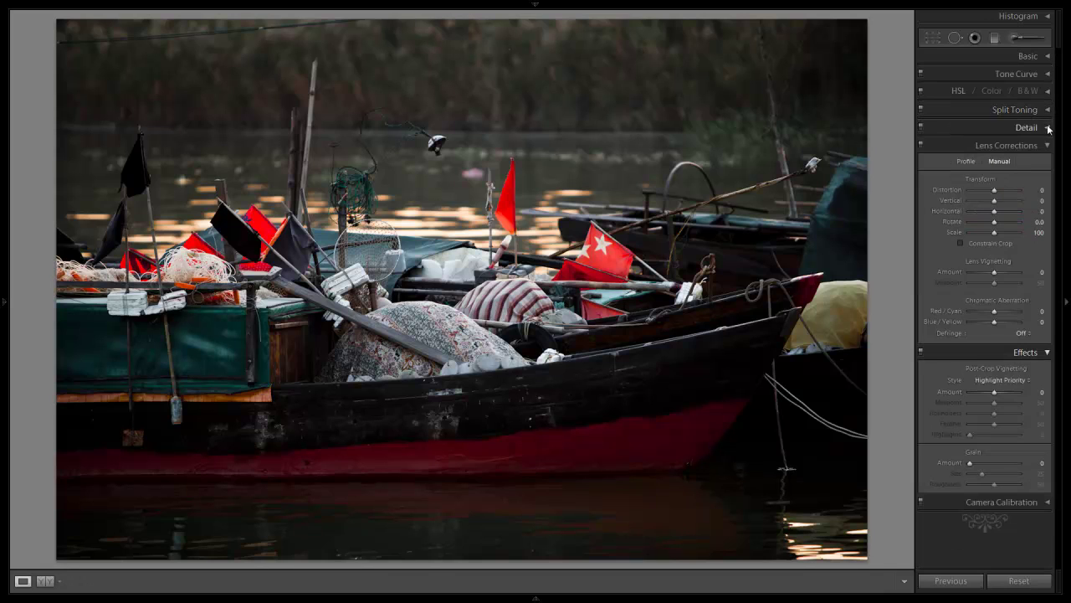
{"action": "left_click", "coordinate": [1048, 145]}
{"action": "left_click", "coordinate": [1046, 127]}
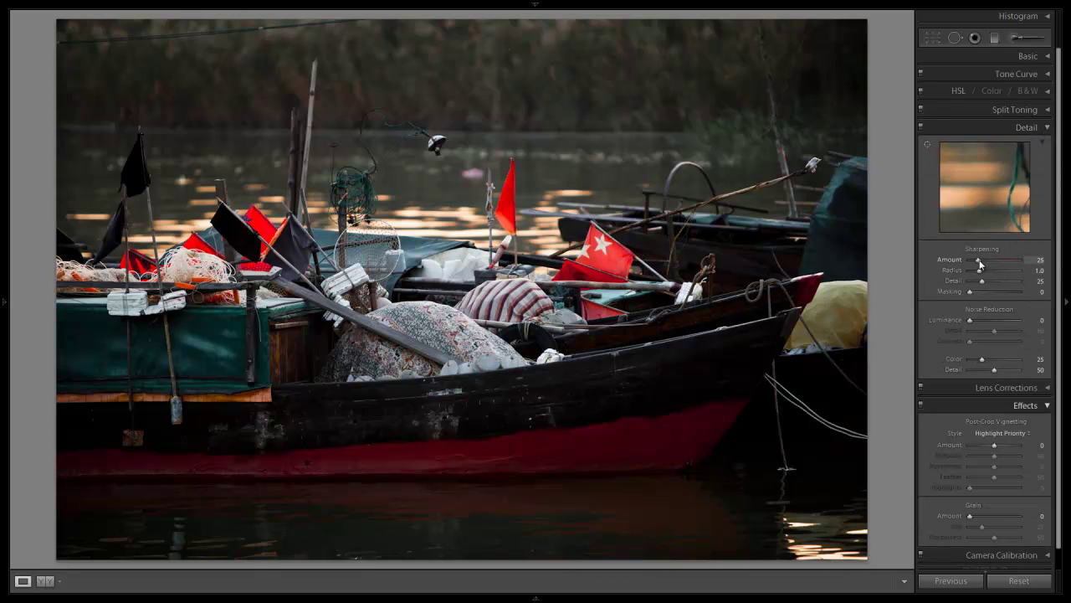
{"action": "left_click", "coordinate": [247, 292]}
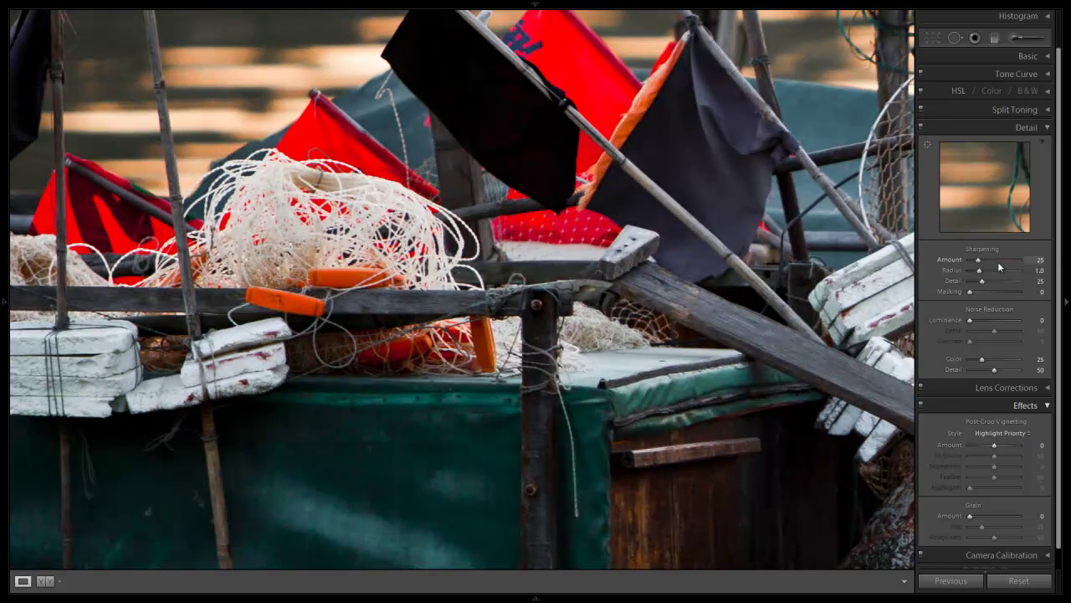
Step: Set Sharpening to Amount 95, Radius 1.8 and Detail 30, then view the whole photo
{"action": "key", "text": "shift"}
{"action": "key", "text": "shift+Up"}
{"action": "key", "text": "Up"}
{"action": "key", "text": "shift+Up"}
{"action": "key", "text": "shift+Up"}
{"action": "key", "text": "Down"}
{"action": "key", "text": "Down"}
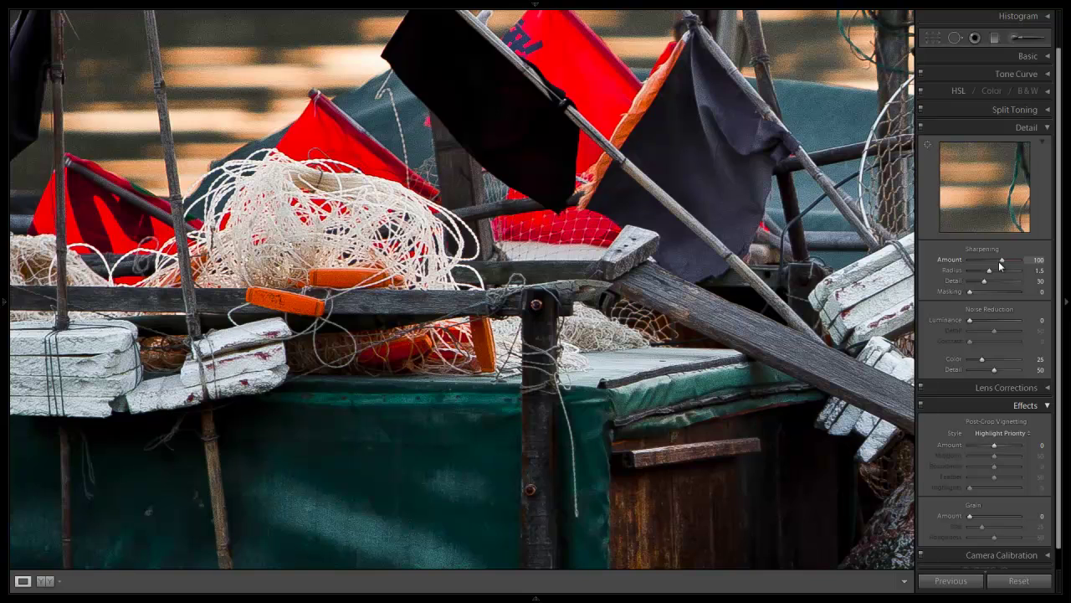
{"action": "left_click", "coordinate": [999, 266]}
{"action": "left_click", "coordinate": [995, 270]}
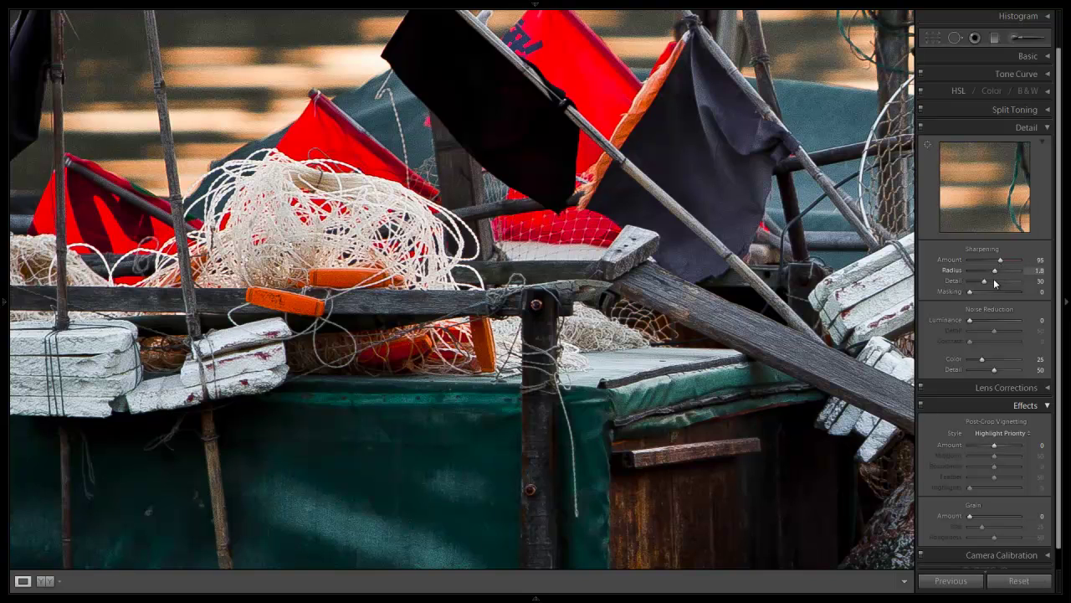
{"action": "left_click", "coordinate": [996, 283]}
{"action": "left_click_drag", "start_coordinate": [995, 285], "coordinate": [985, 282]}
{"action": "left_click", "coordinate": [584, 263]}
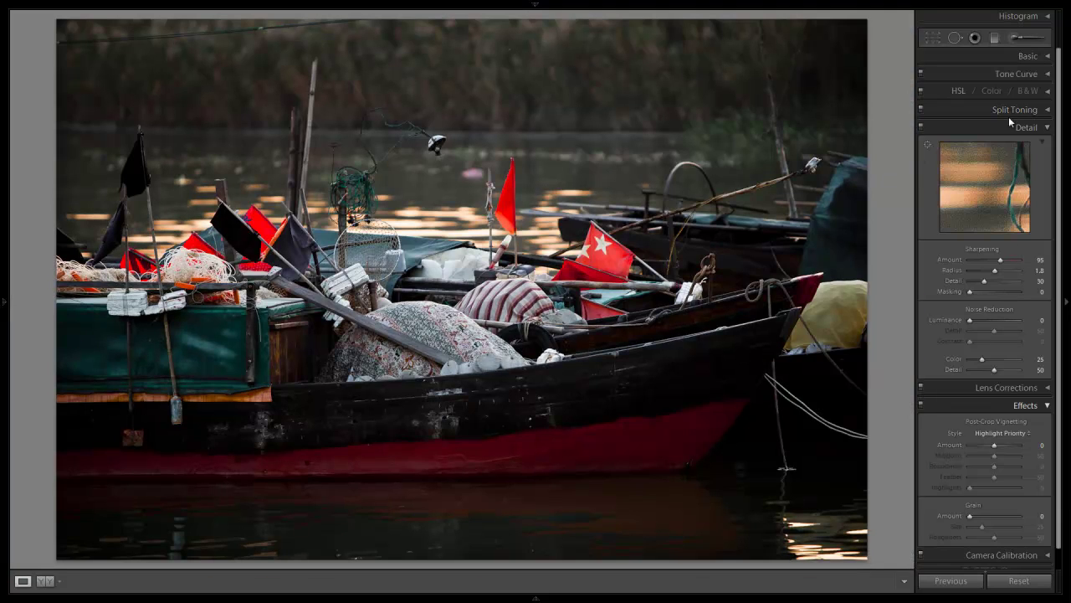
Step: Set up an Adjustment Brush with exposure reset to 0 and Clarity at 100
{"action": "left_click", "coordinate": [1018, 39]}
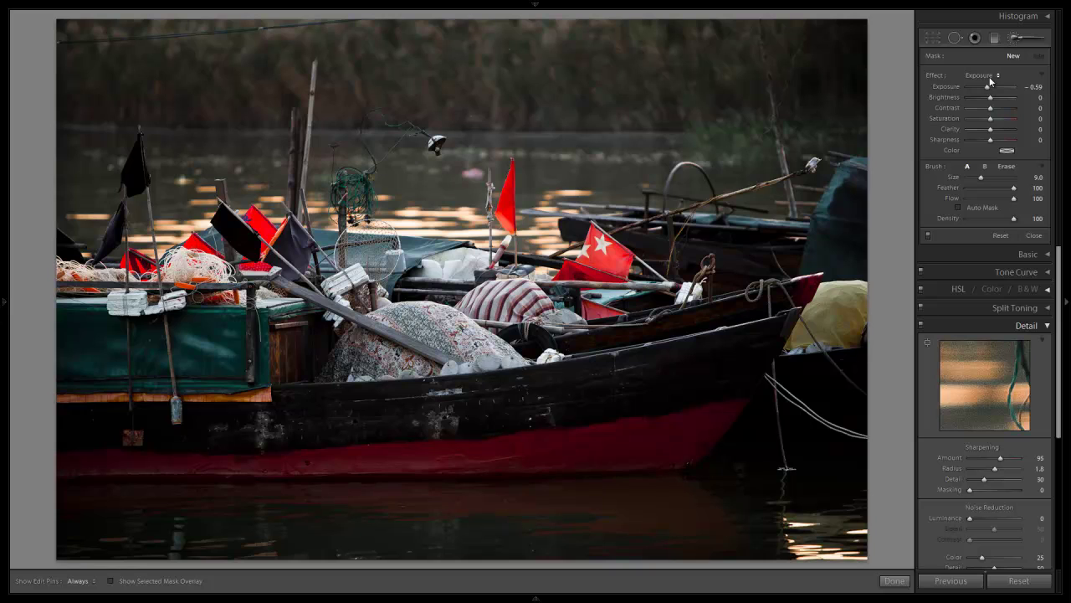
{"action": "key", "text": "alt"}
{"action": "left_click", "coordinate": [933, 75], "text": "alt"}
{"action": "left_click_drag", "start_coordinate": [990, 129], "coordinate": [1038, 141]}
{"action": "key", "text": "h"}
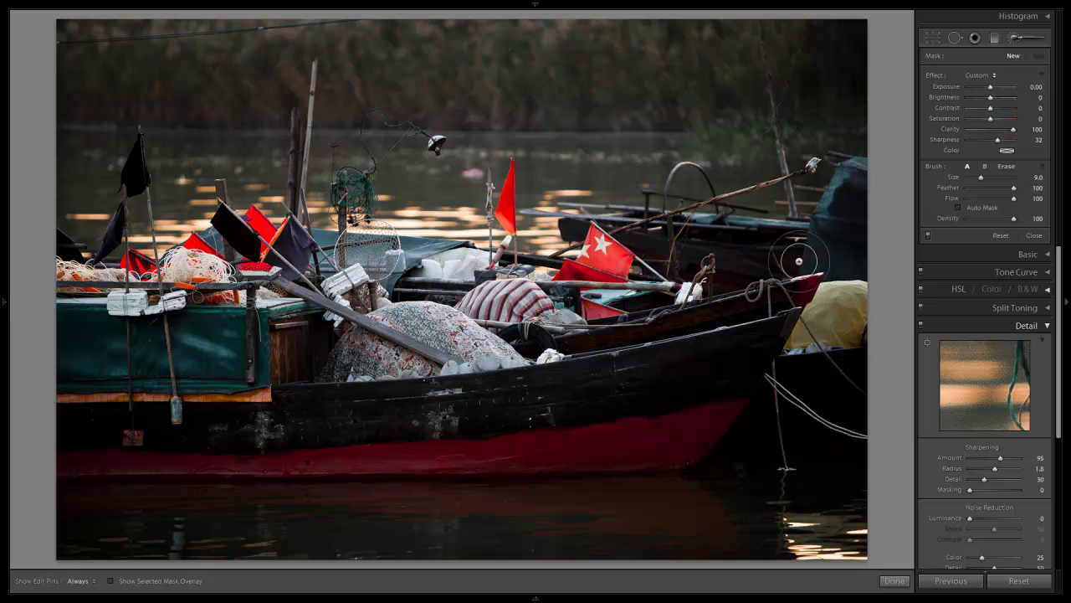
{"action": "scroll", "coordinate": [736, 293], "scroll_direction": "up", "scroll_amount": 5}
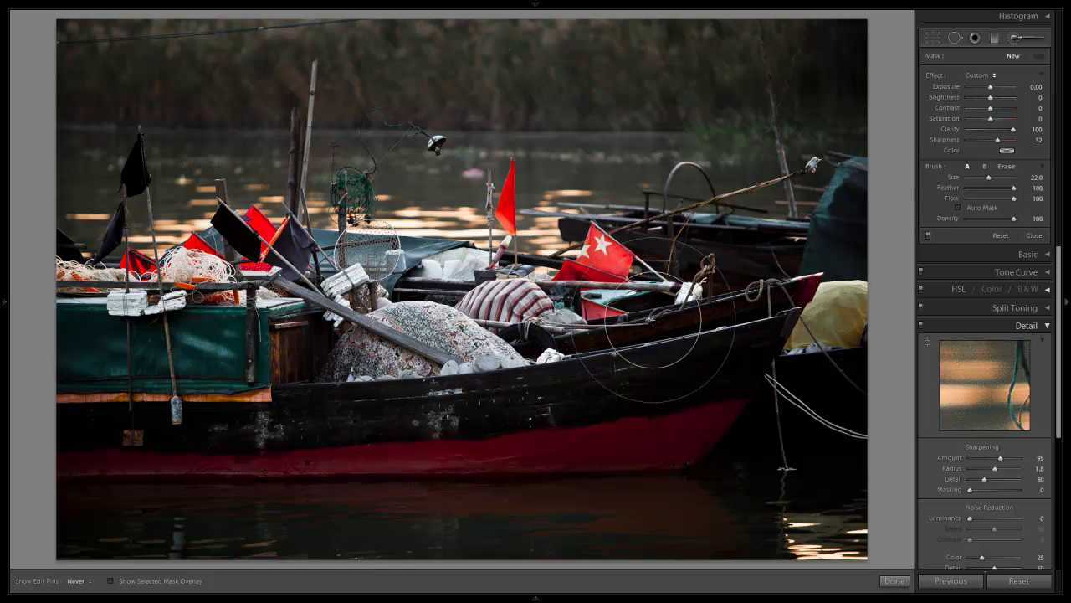
Step: Paint clarity over the boats, erasing excess and shrinking the brush around the flag
{"action": "mouse_move", "coordinate": [327, 444]}
{"action": "left_mouse_down"}
{"action": "mouse_move", "coordinate": [610, 443]}
{"action": "mouse_move", "coordinate": [681, 323]}
{"action": "left_mouse_up"}
{"action": "key", "text": "alt"}
{"action": "scroll", "coordinate": [697, 304], "scroll_direction": "up", "scroll_amount": 5}
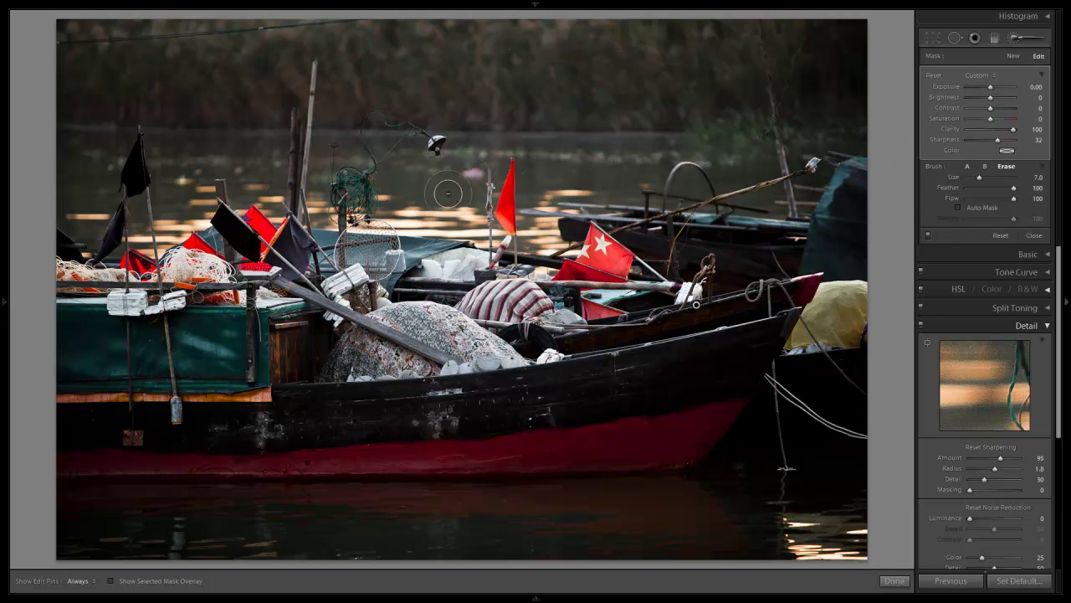
{"action": "scroll", "coordinate": [419, 201], "scroll_direction": "down", "scroll_amount": 1}
{"action": "key", "text": "h"}
{"action": "key", "text": "h"}
{"action": "key", "text": "bracketleft"}
{"action": "key", "text": "bracketleft"}
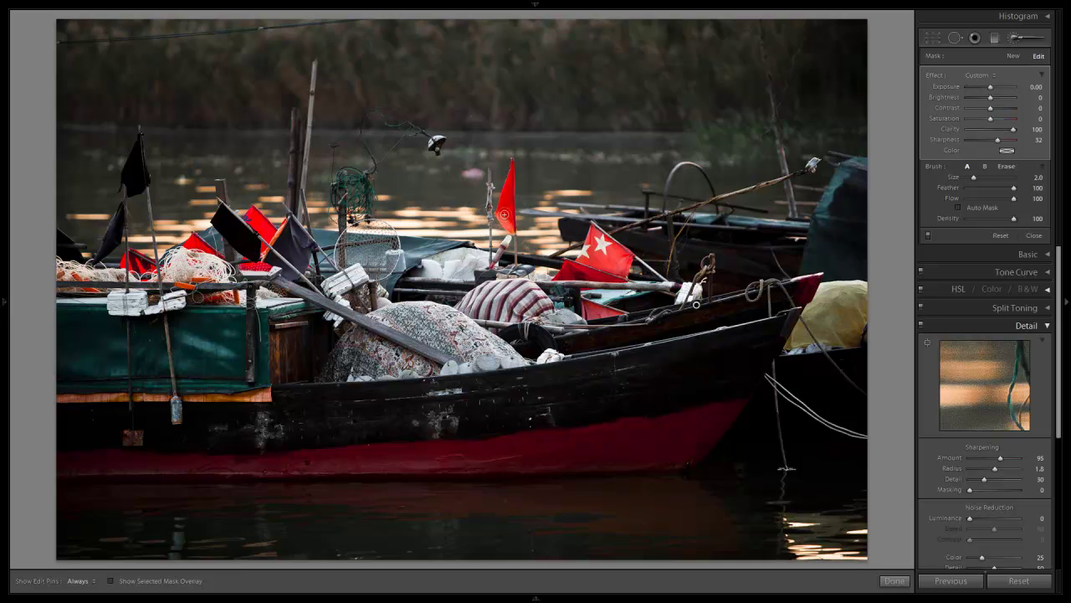
{"action": "key", "text": "h"}
{"action": "key", "text": "h"}
Step: Add a new brushed clarity adjustment on the front boat's hull and close the brush
{"action": "left_click", "coordinate": [1014, 55]}
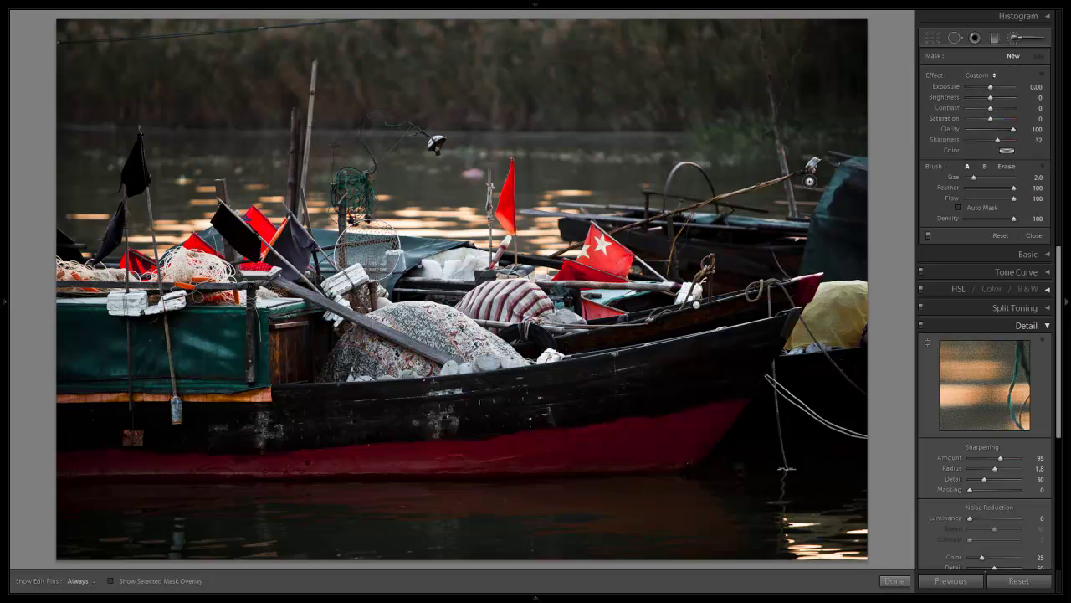
{"action": "key", "text": "h"}
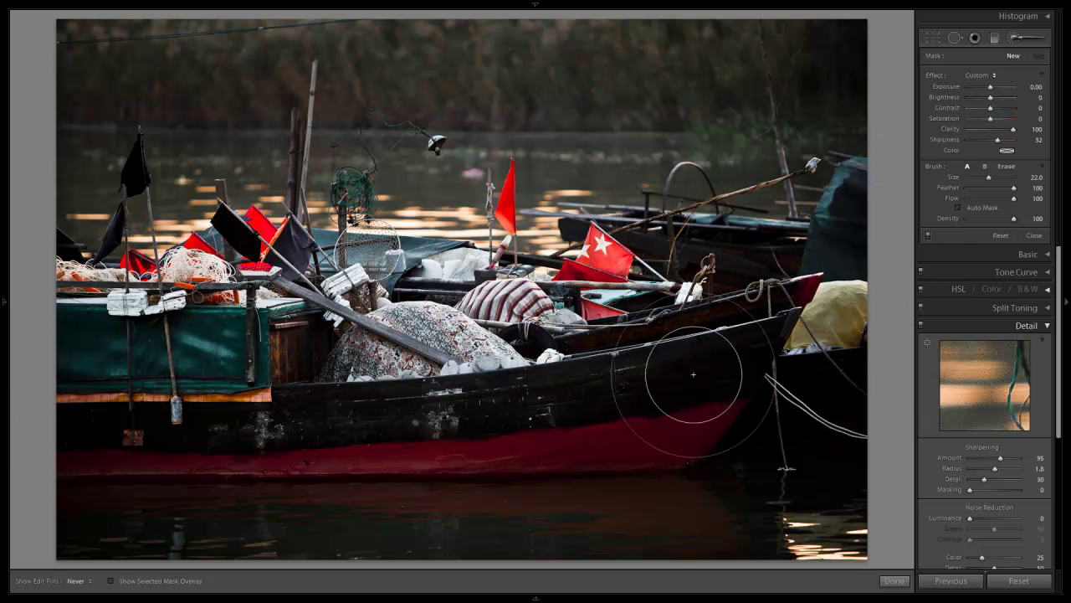
{"action": "key", "text": "h"}
{"action": "left_click", "coordinate": [519, 231]}
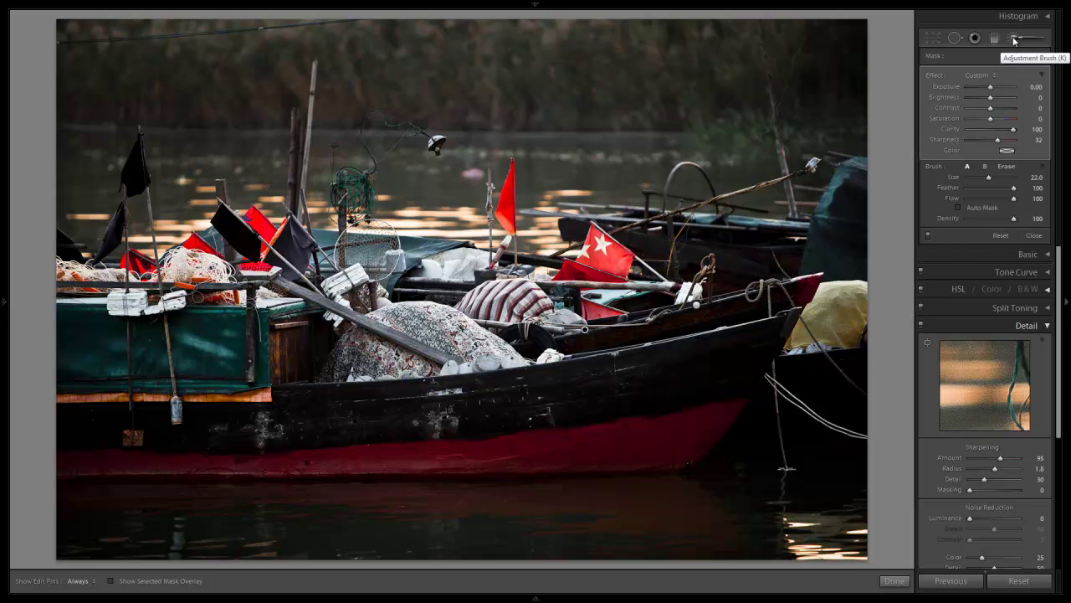
{"action": "left_click", "coordinate": [1014, 40]}
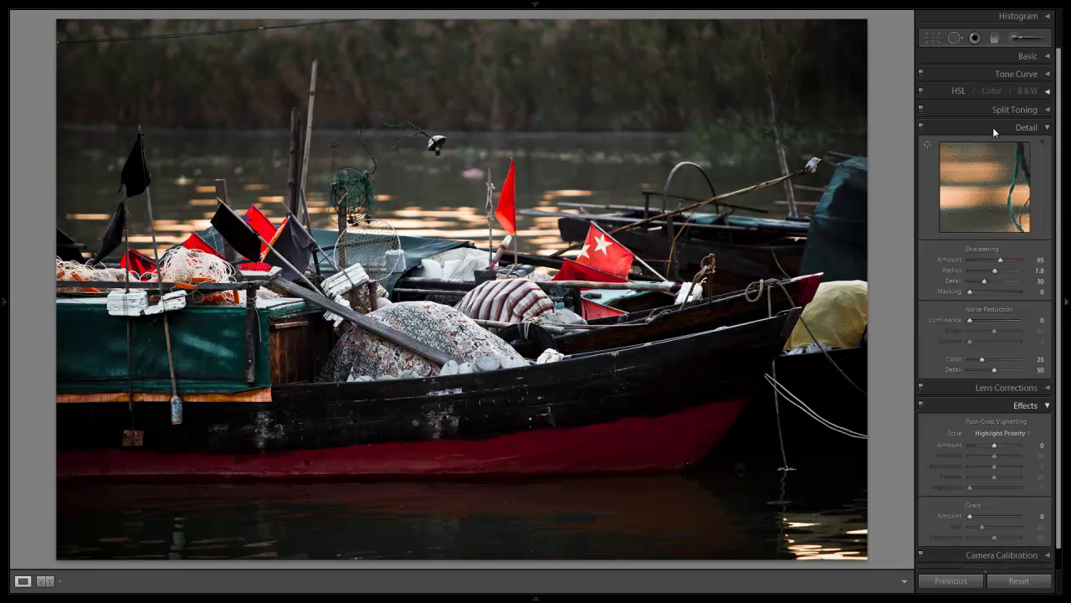
Step: Add grain at Amount 60, Size 20 and Roughness 41, checked at 1:1 on the red flag
{"action": "left_click", "coordinate": [1041, 128]}
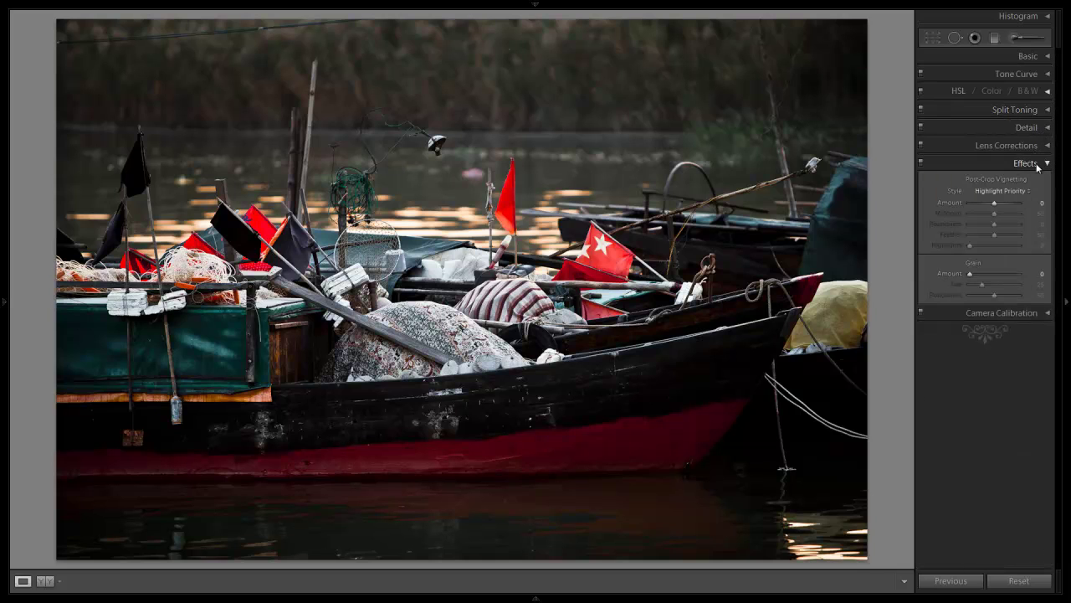
{"action": "left_click", "coordinate": [1041, 145]}
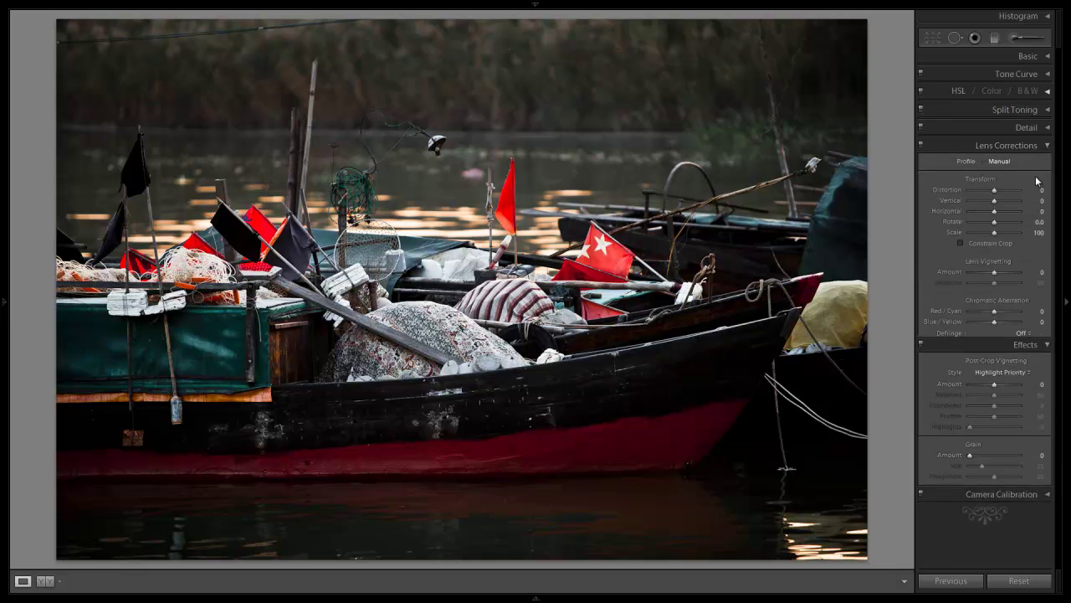
{"action": "left_click", "coordinate": [1042, 145]}
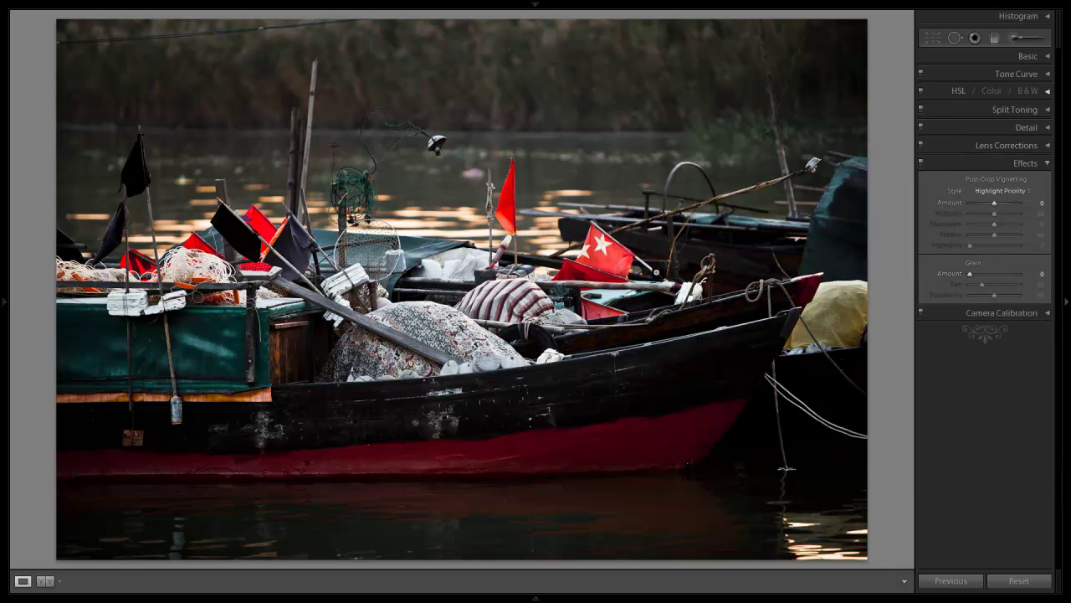
{"action": "left_click", "coordinate": [464, 230]}
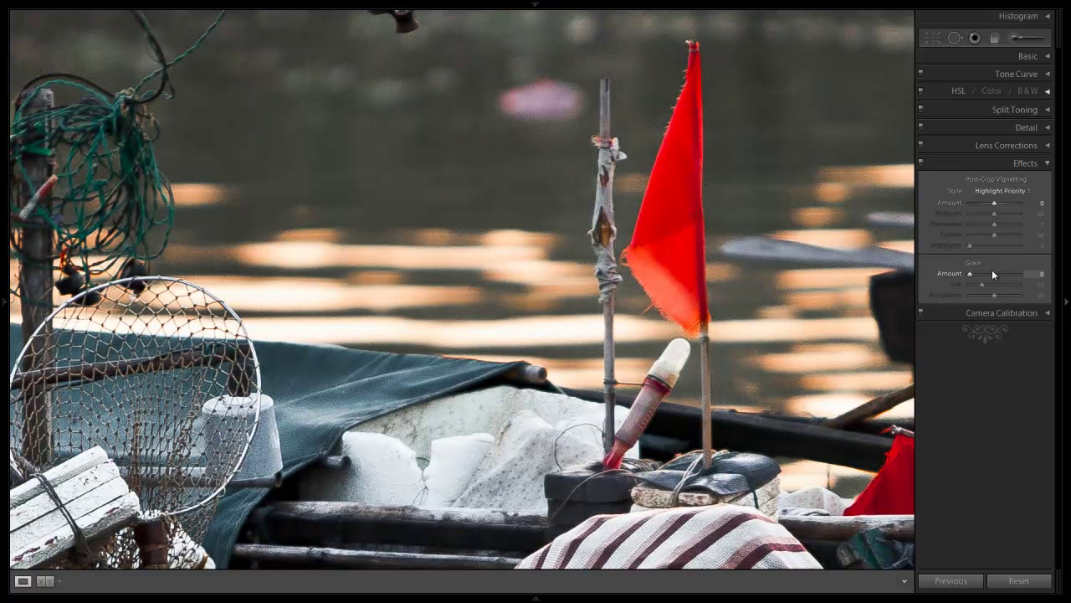
{"action": "left_click_drag", "start_coordinate": [992, 272], "coordinate": [996, 275]}
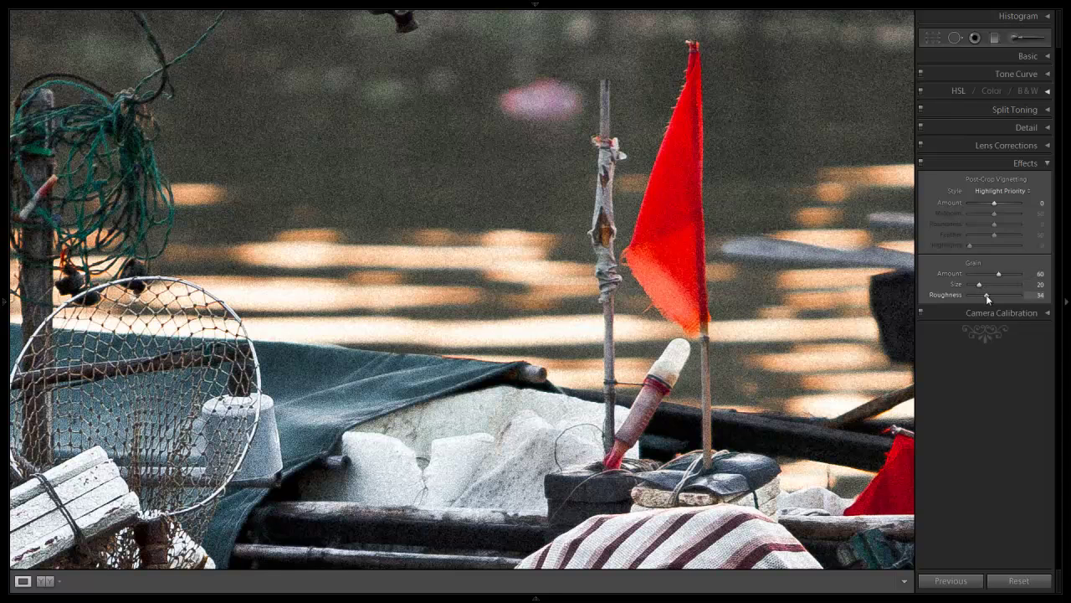
{"action": "left_click_drag", "start_coordinate": [989, 298], "coordinate": [991, 299]}
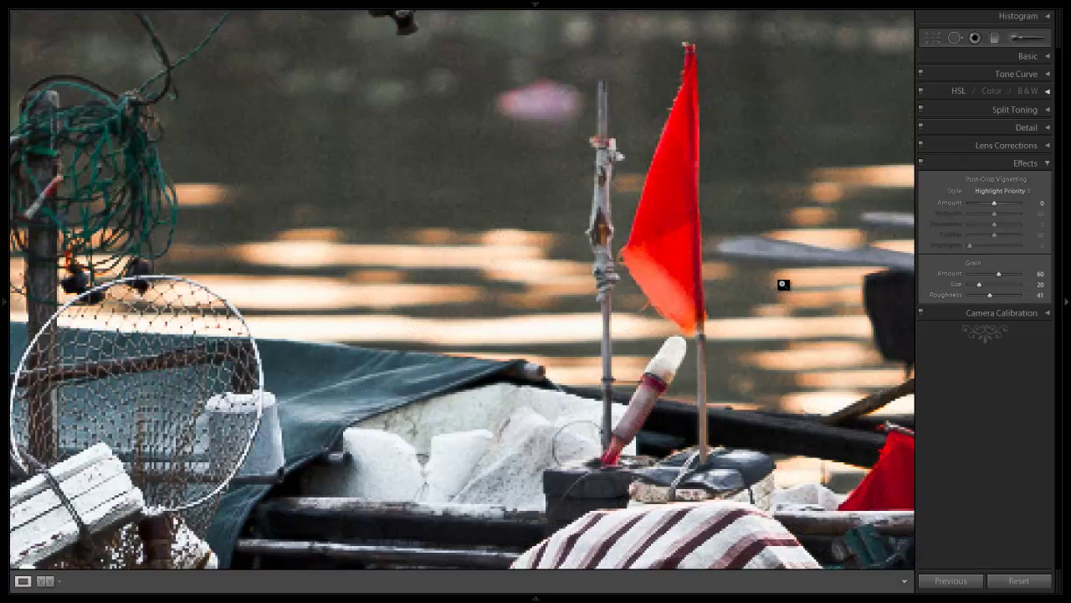
{"action": "left_click", "coordinate": [779, 282]}
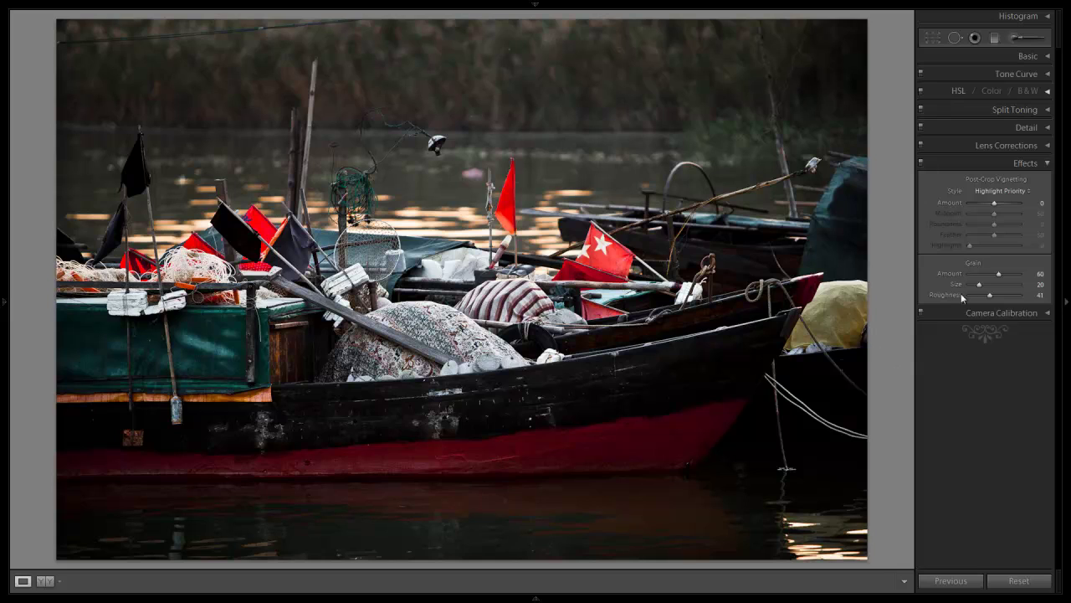
Step: Add a graduated filter rising from the bottom edge with Exposure -0.88
{"action": "left_click", "coordinate": [1030, 164]}
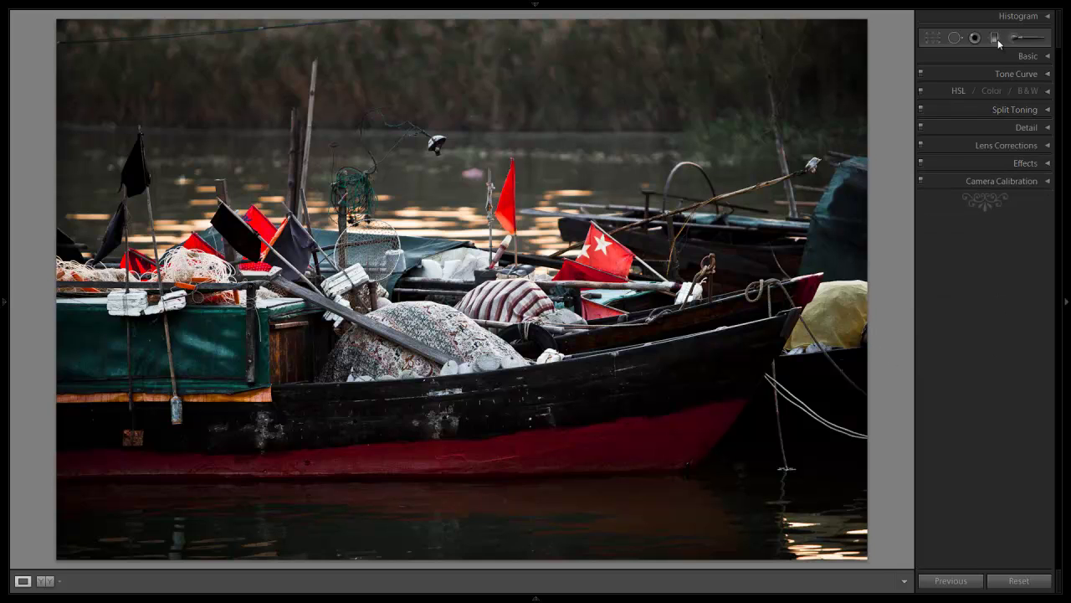
{"action": "left_click", "coordinate": [996, 37]}
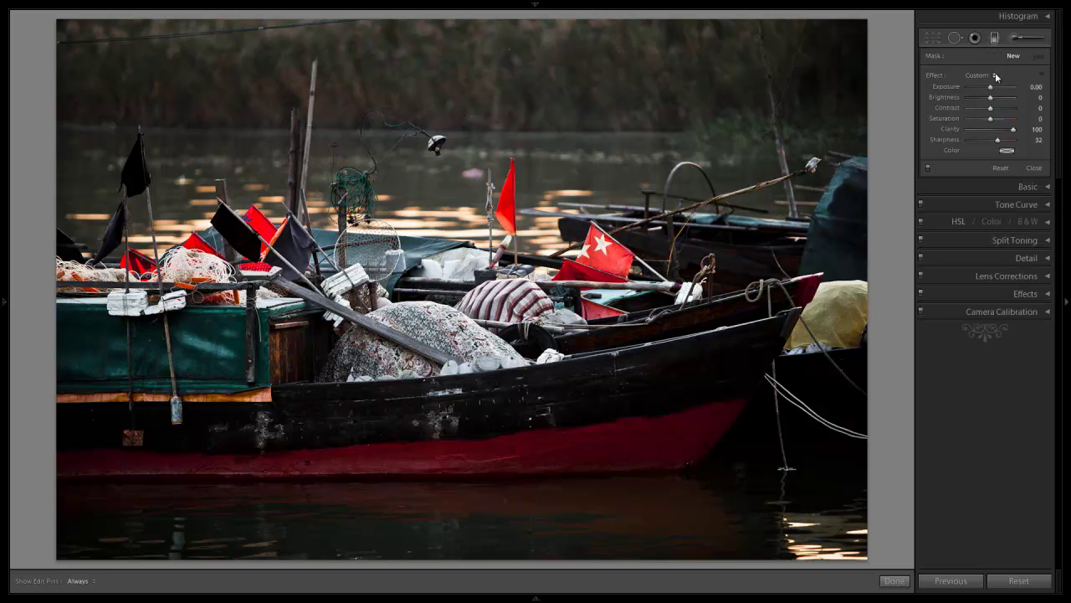
{"action": "key", "text": "alt"}
{"action": "left_click_drag", "start_coordinate": [448, 560], "coordinate": [459, 409]}
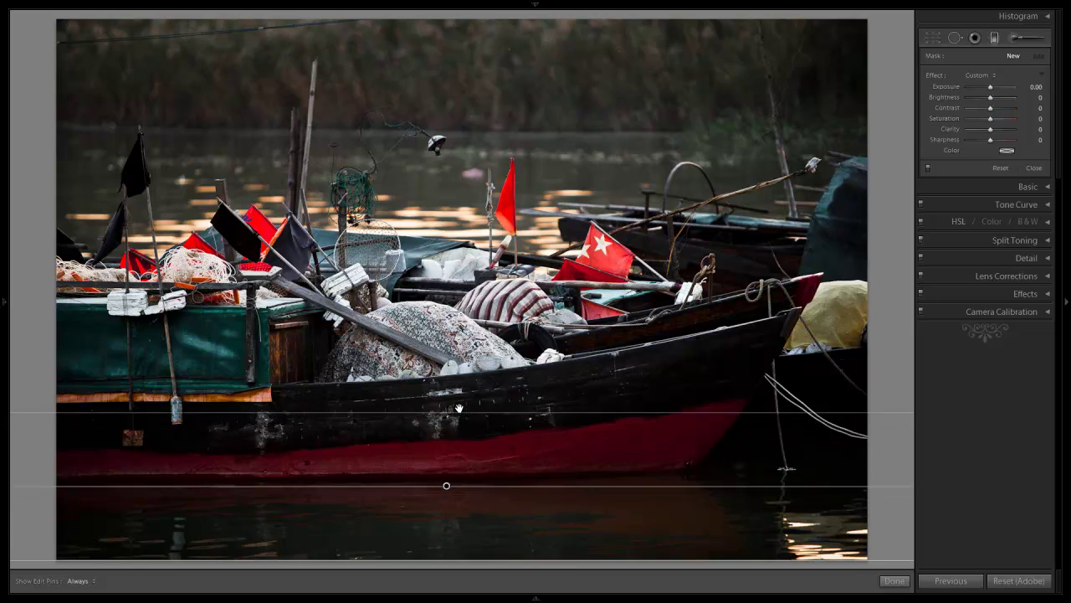
{"action": "left_click", "coordinate": [499, 406]}
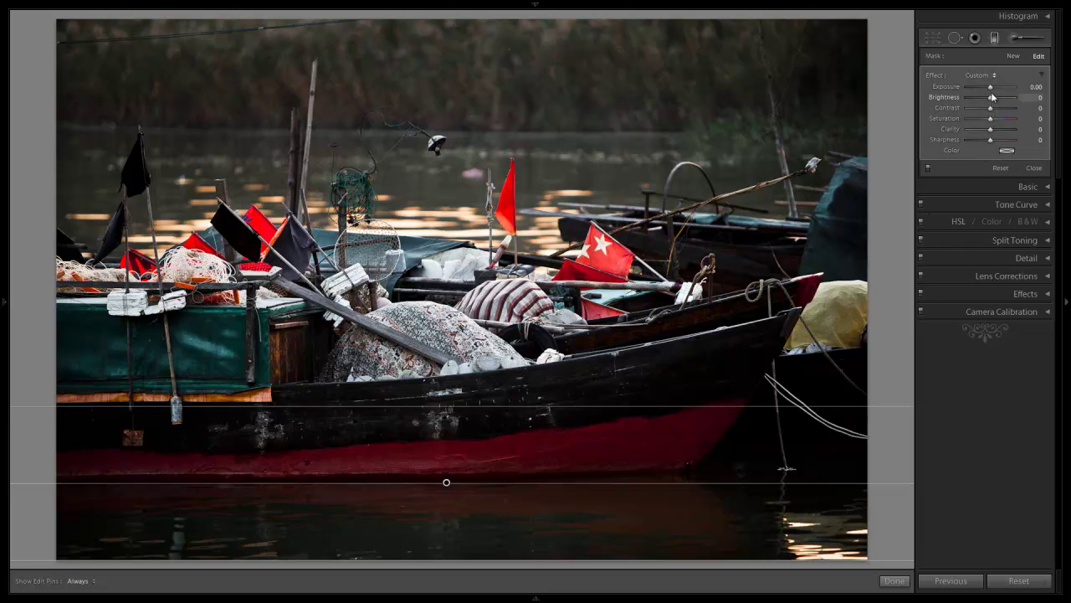
{"action": "left_click_drag", "start_coordinate": [991, 87], "coordinate": [985, 87]}
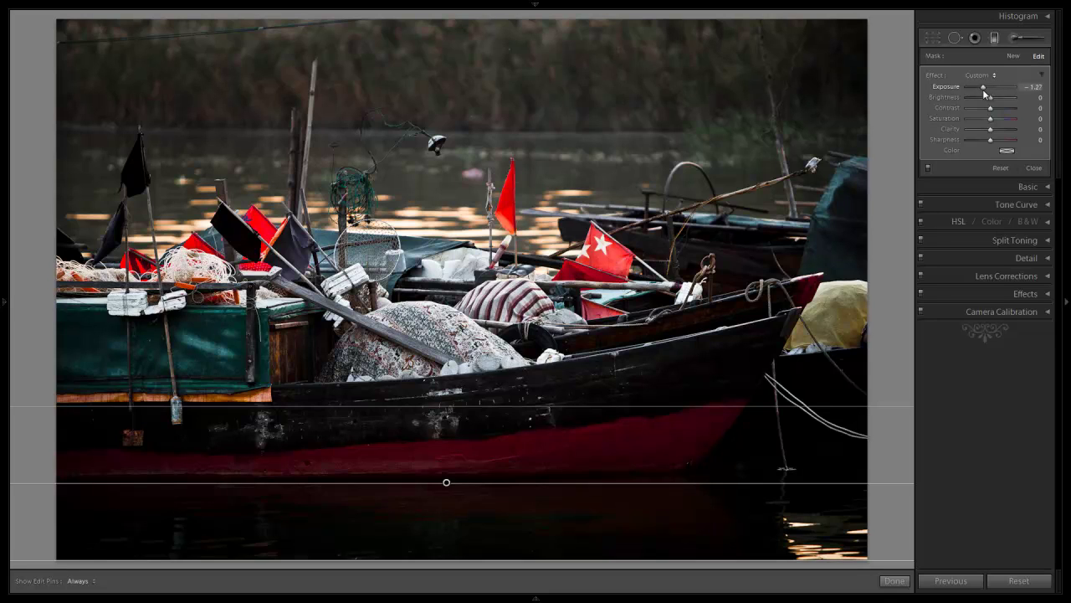
{"action": "left_click_drag", "start_coordinate": [982, 89], "coordinate": [984, 89]}
Step: Add a second graduated filter down from the top at Exposure -0.39, shifted slightly lower
{"action": "left_click", "coordinate": [1013, 56]}
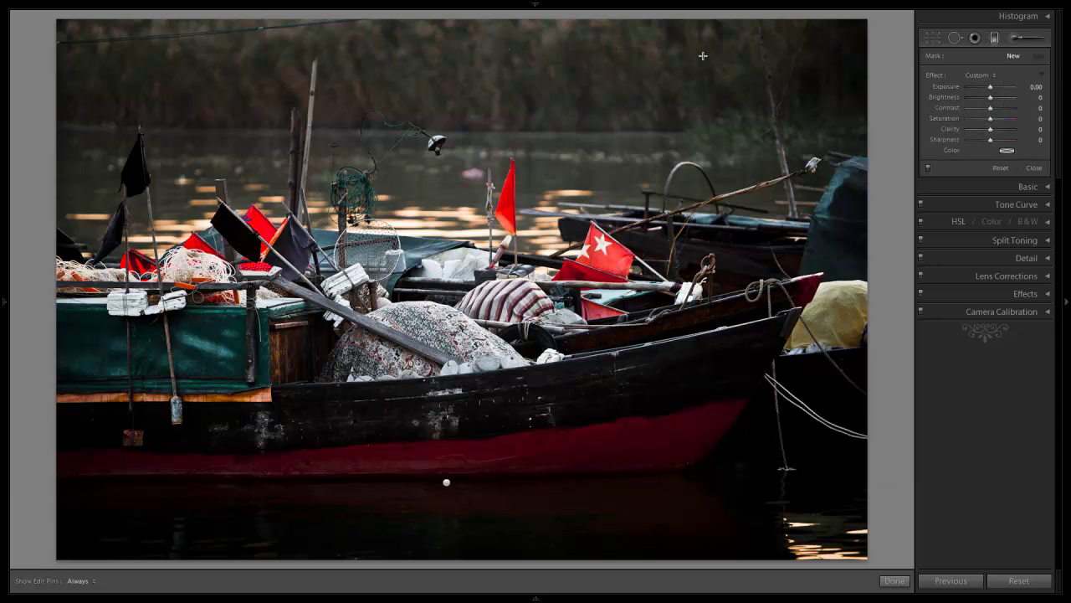
{"action": "left_click_drag", "start_coordinate": [479, 25], "coordinate": [485, 241]}
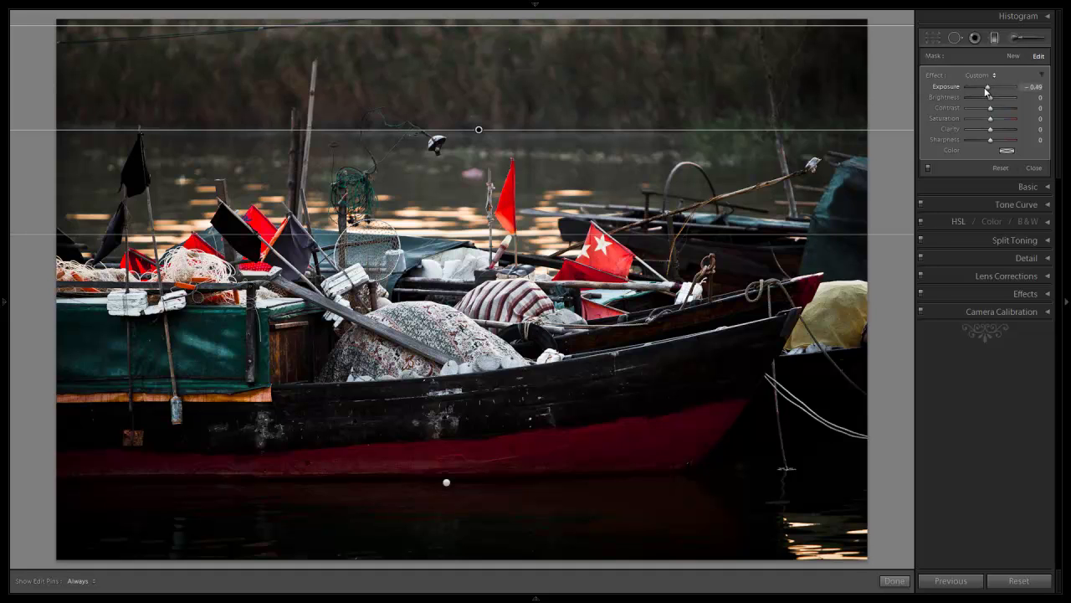
{"action": "left_click_drag", "start_coordinate": [984, 87], "coordinate": [983, 87]}
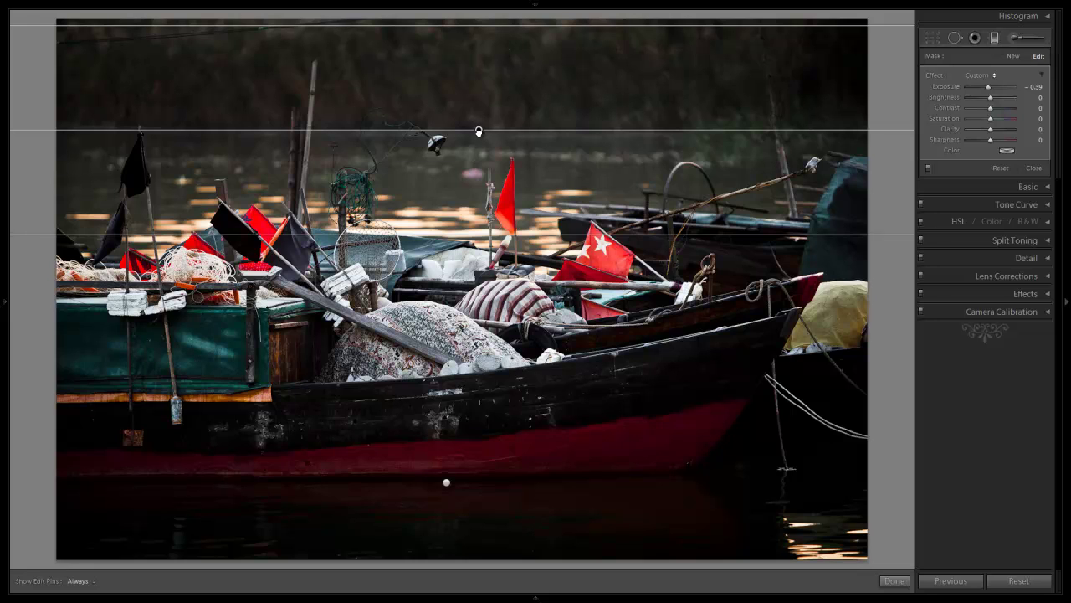
{"action": "left_click_drag", "start_coordinate": [479, 130], "coordinate": [477, 172]}
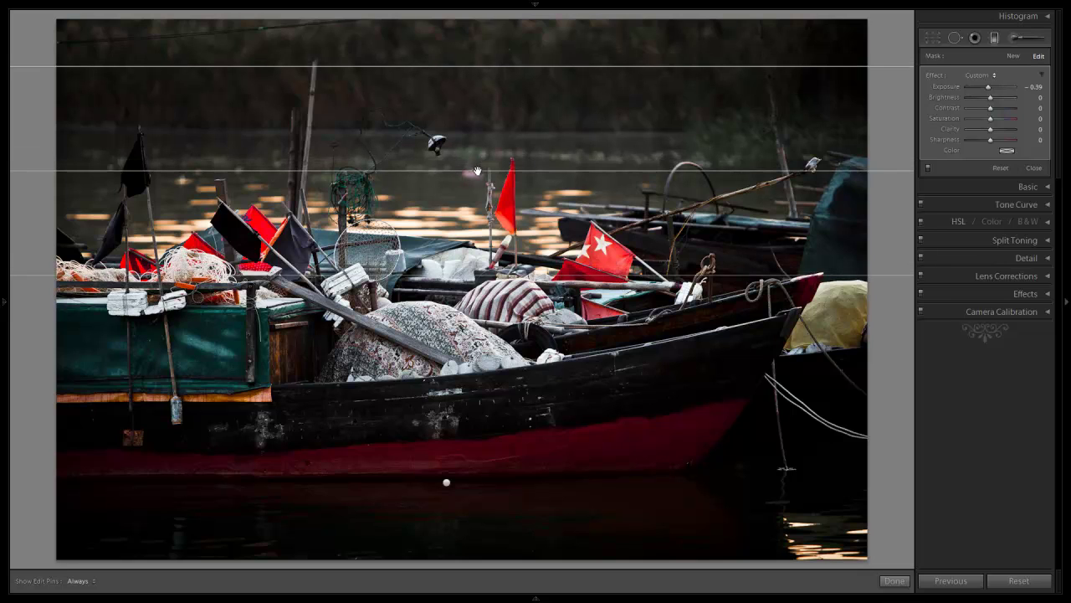
Step: Close the graduated filter and set manual lens vignetting to Amount +10, Midpoint 15
{"action": "left_click", "coordinate": [995, 42]}
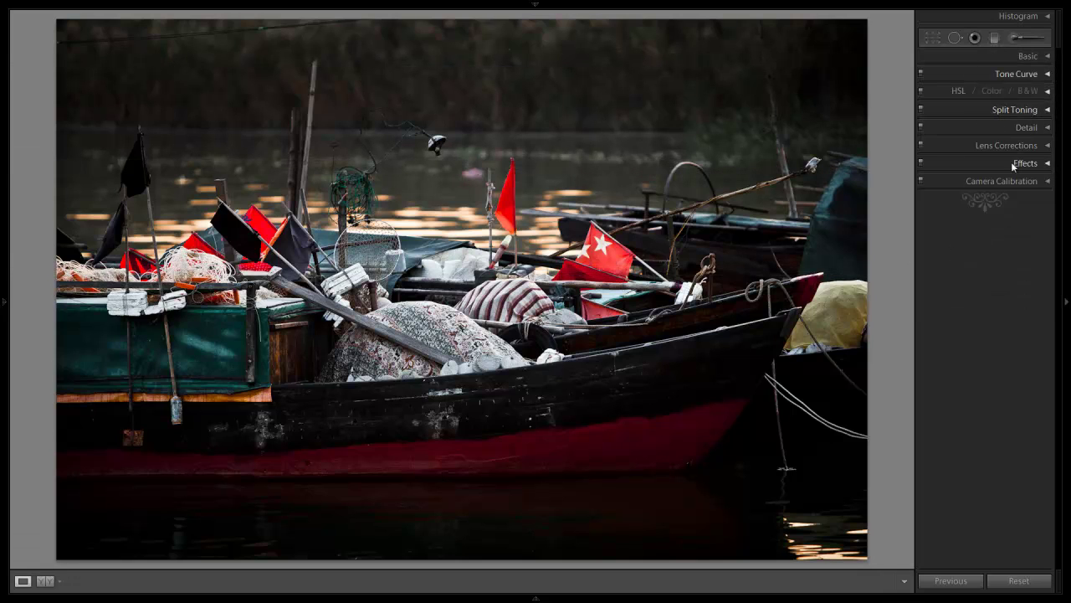
{"action": "left_click", "coordinate": [1032, 152]}
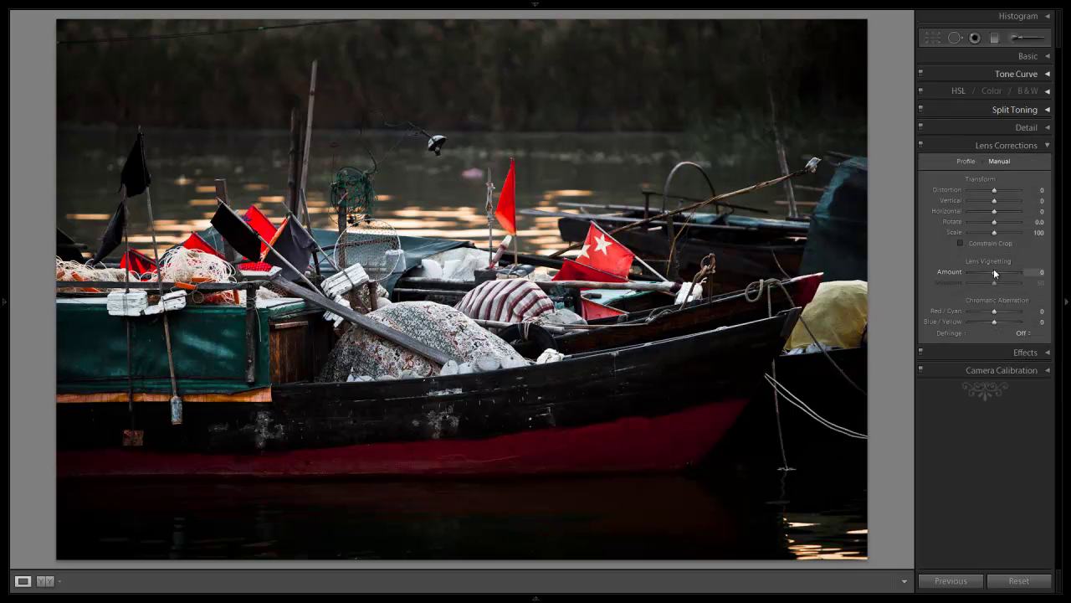
{"action": "mouse_move", "coordinate": [994, 270]}
{"action": "left_mouse_down"}
{"action": "mouse_move", "coordinate": [972, 292]}
{"action": "mouse_move", "coordinate": [1001, 274]}
{"action": "left_mouse_up"}
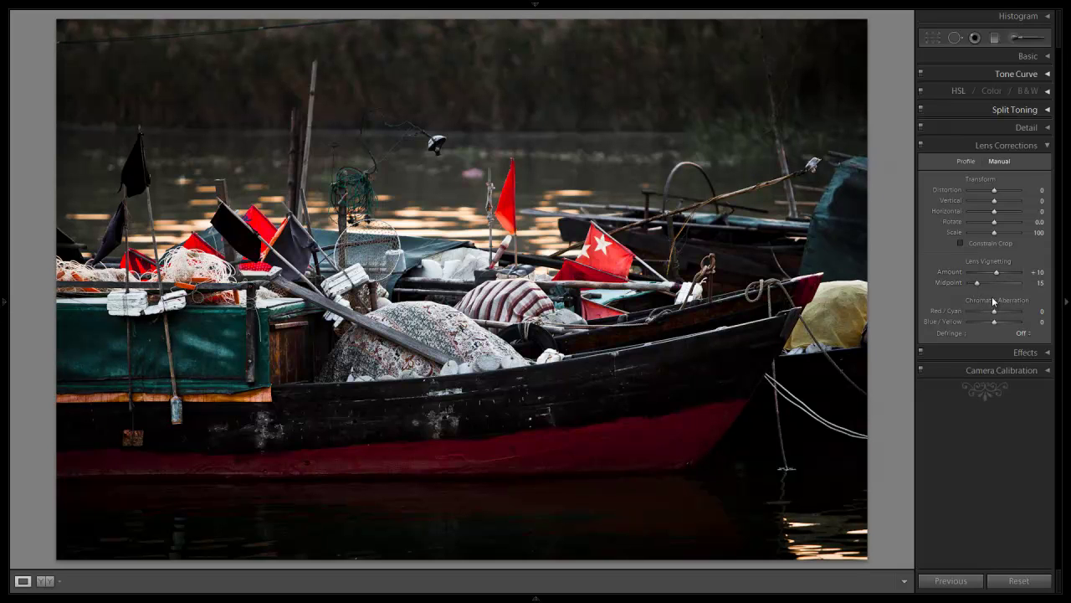
{"action": "left_click", "coordinate": [992, 233]}
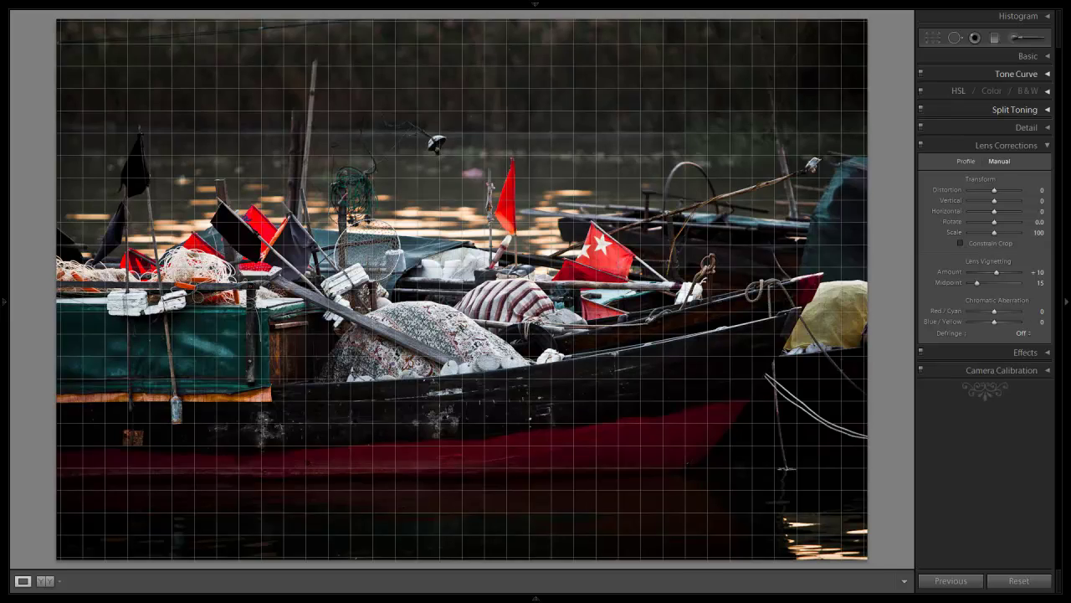
Step: Tint the split-toning shadows blue at hue 241, saturation 12
{"action": "left_click", "coordinate": [1029, 147]}
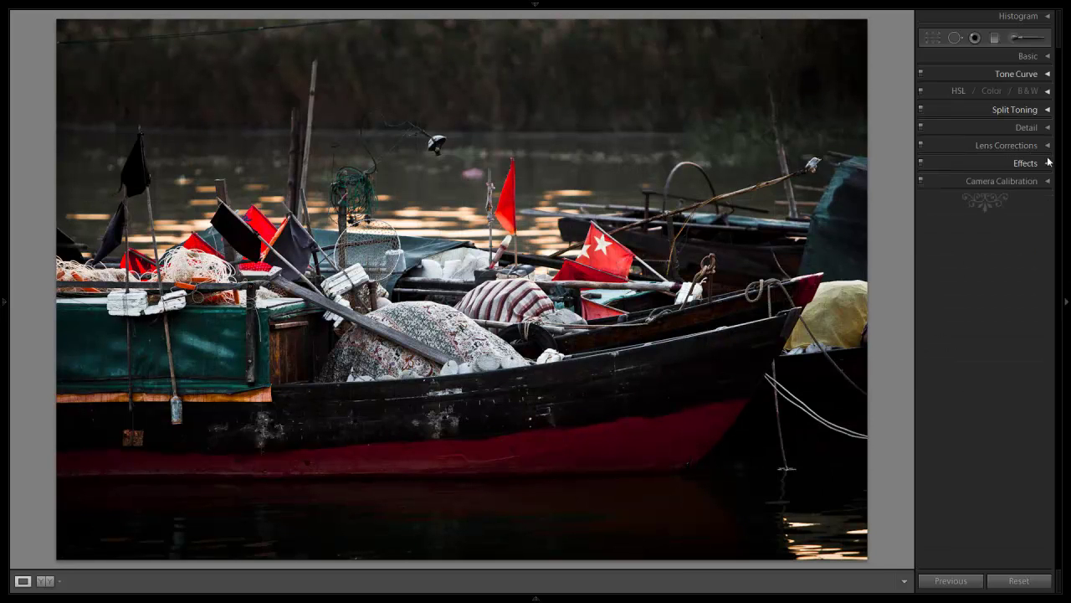
{"action": "left_click", "coordinate": [1047, 118]}
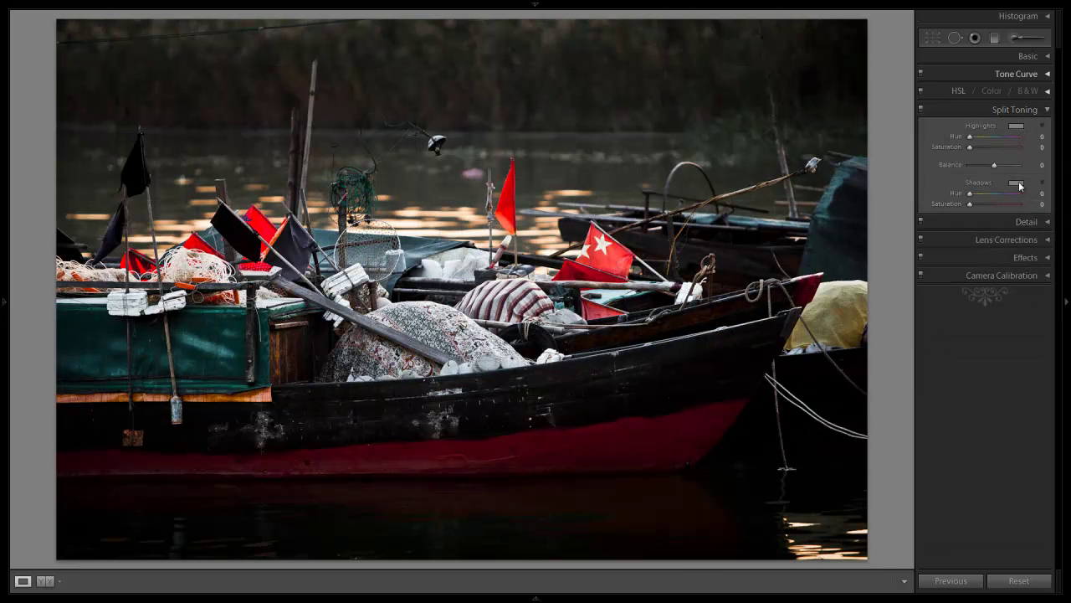
{"action": "left_click", "coordinate": [1018, 184]}
{"action": "left_click", "coordinate": [921, 218]}
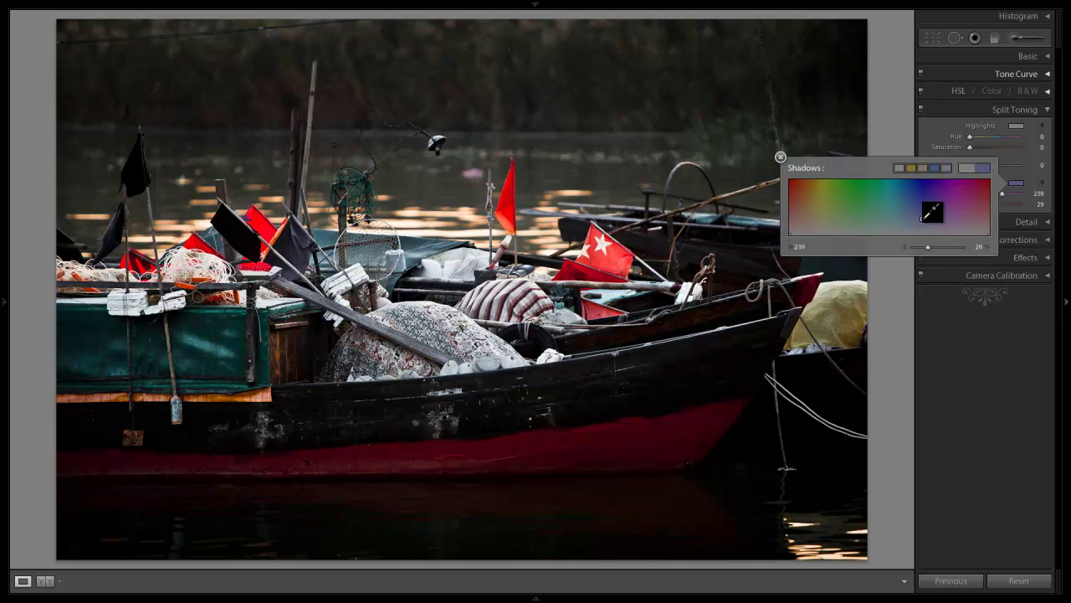
{"action": "left_click_drag", "start_coordinate": [921, 220], "coordinate": [921, 230]}
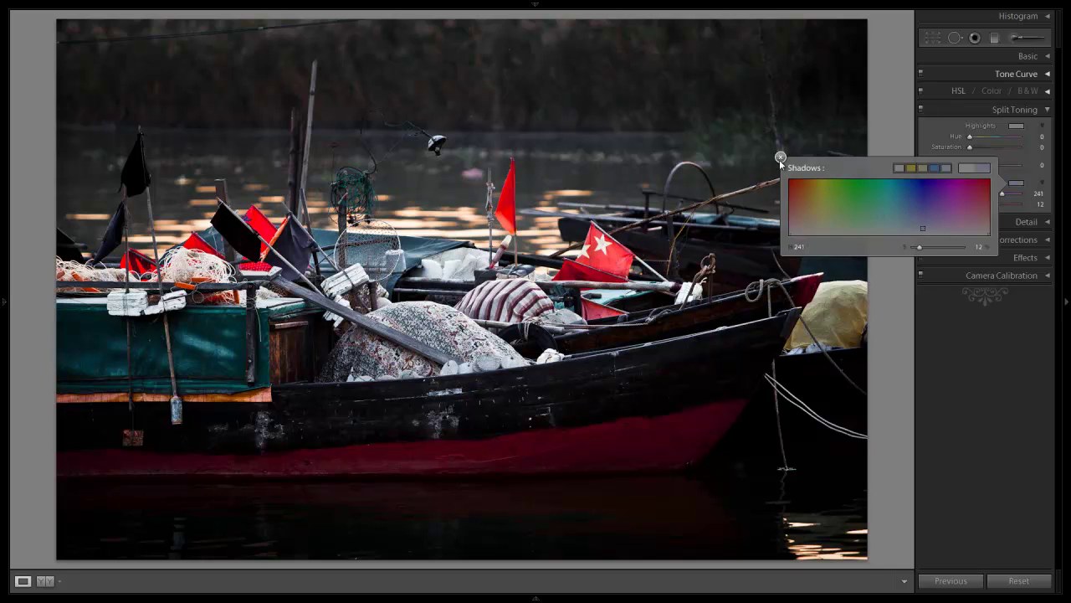
{"action": "left_click", "coordinate": [780, 157]}
Step: Tint the split-toning highlights yellow at hue 58, saturation 14
{"action": "left_click", "coordinate": [1018, 127]}
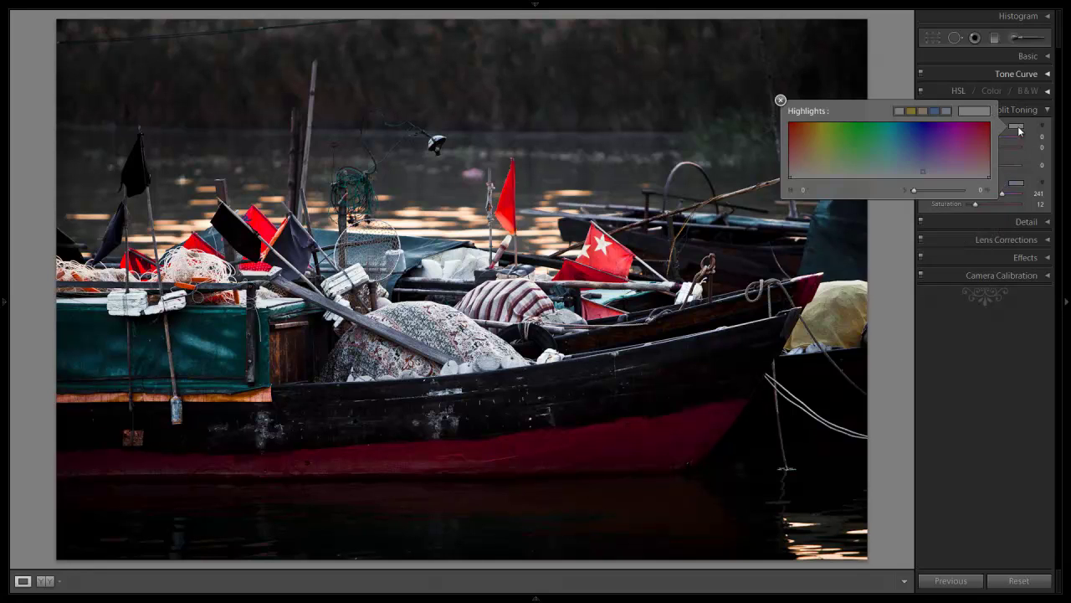
{"action": "left_click", "coordinate": [823, 173]}
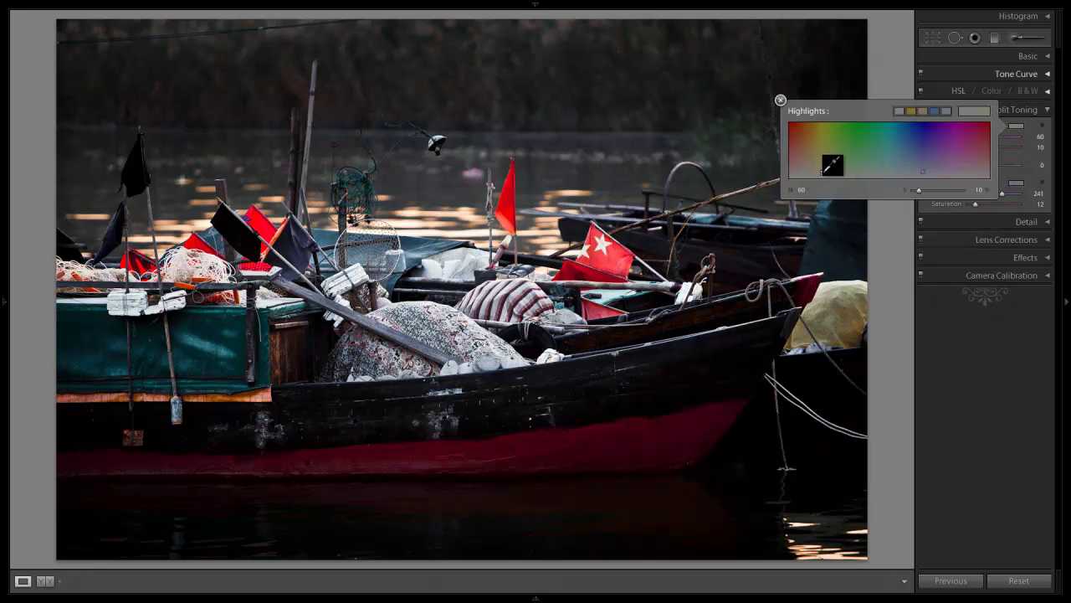
{"action": "left_click_drag", "start_coordinate": [823, 173], "coordinate": [821, 170]}
{"action": "left_click", "coordinate": [780, 100]}
Step: Collapse Split Toning and toggle the Before view with \ to compare with the original
{"action": "left_click", "coordinate": [1038, 113]}
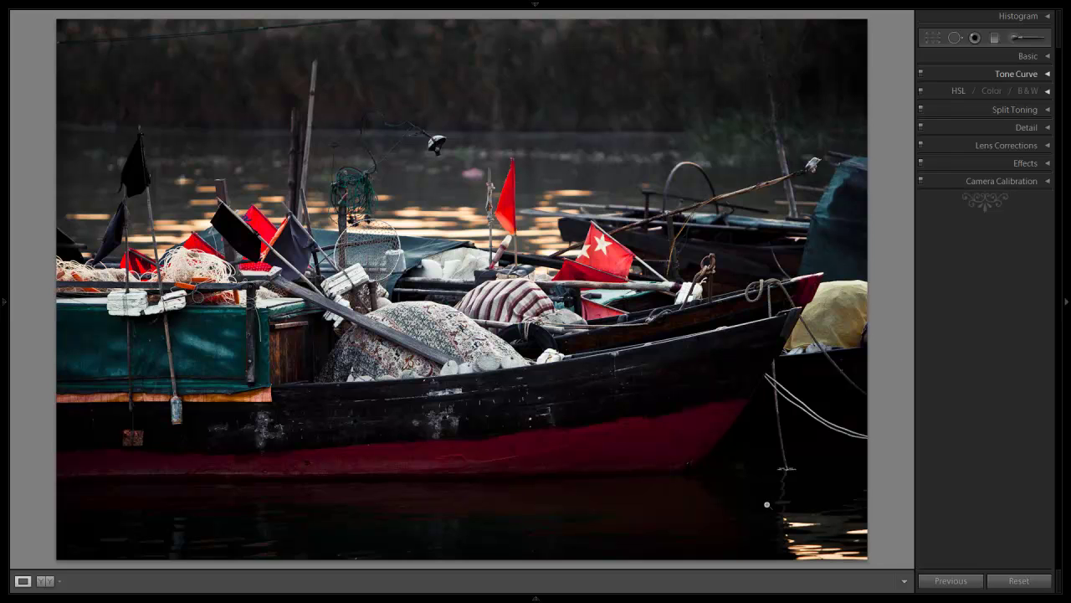
{"action": "key", "text": "backslash"}
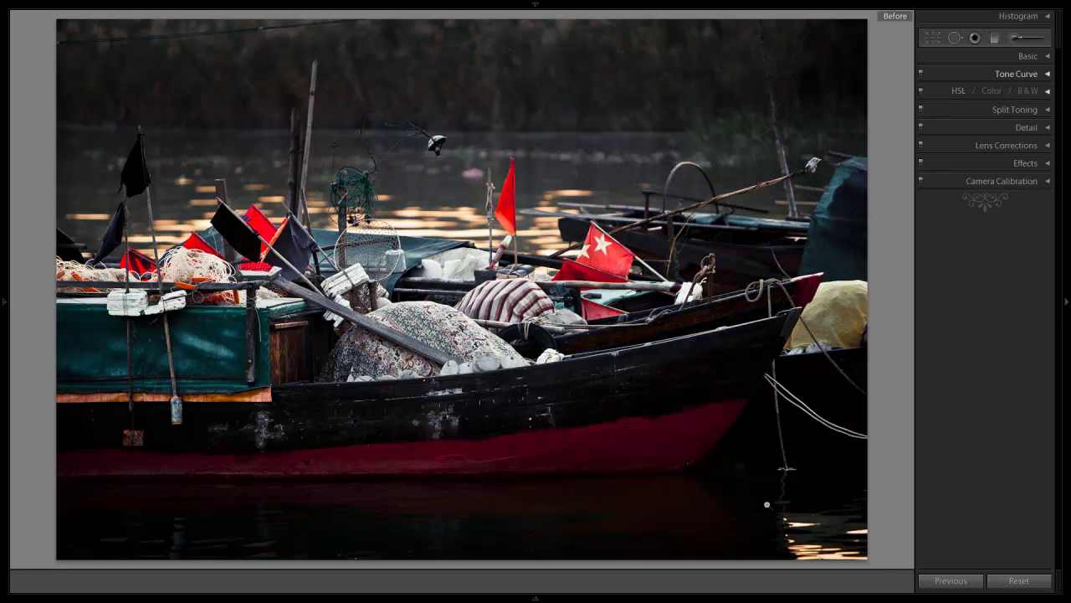
{"action": "key", "text": "backslash"}
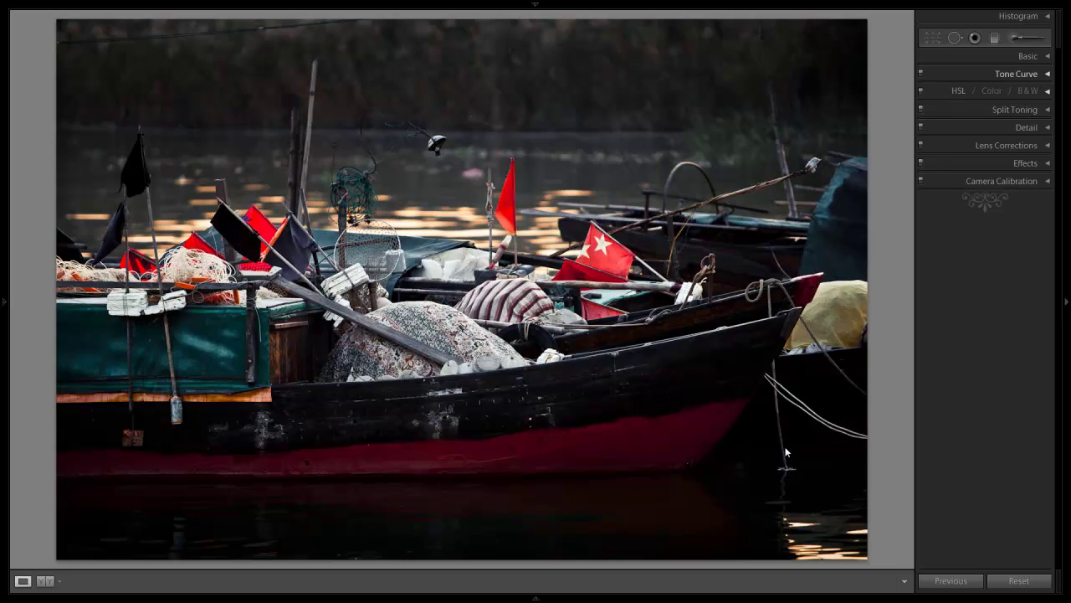